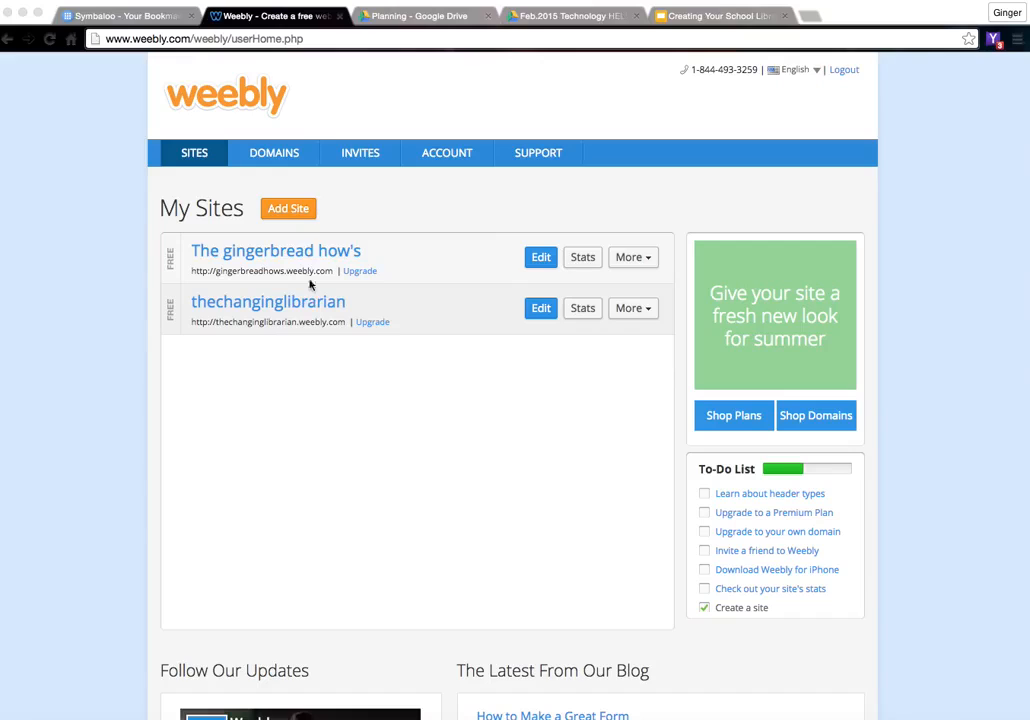
# Add a new website and set its focus to Site
pyautogui.click(296, 215)
pyautogui.click(296, 215)
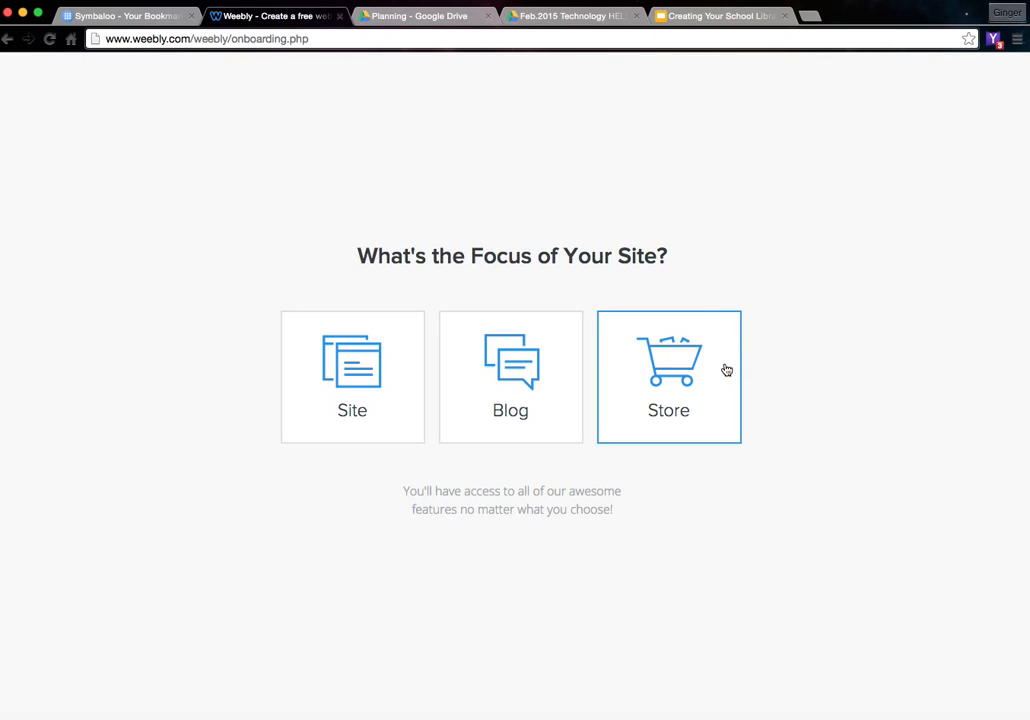
pyautogui.click(362, 387)
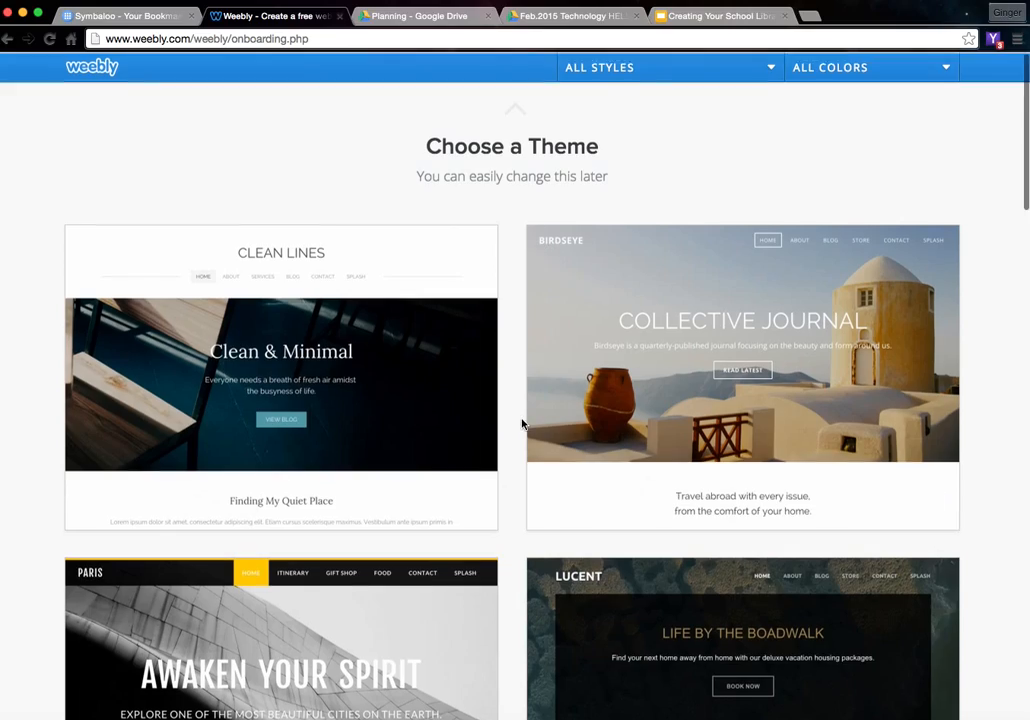
# Choose the Clean Lines theme in its blue color variant for the new site
pyautogui.scroll(-20, 522, 424)
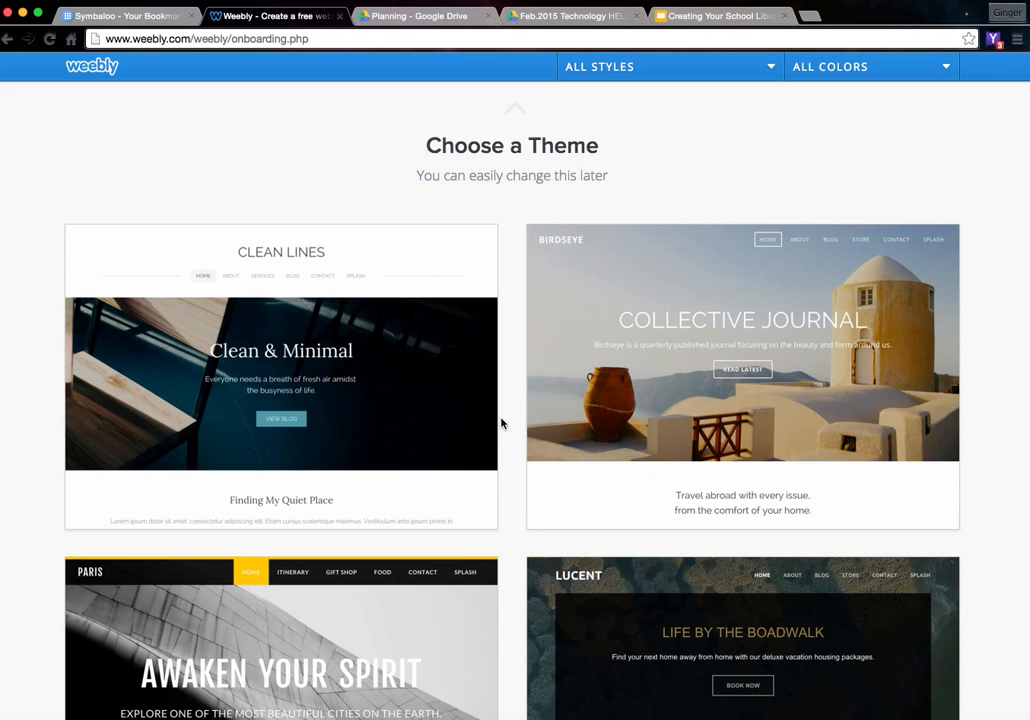
pyautogui.moveTo(444, 409)
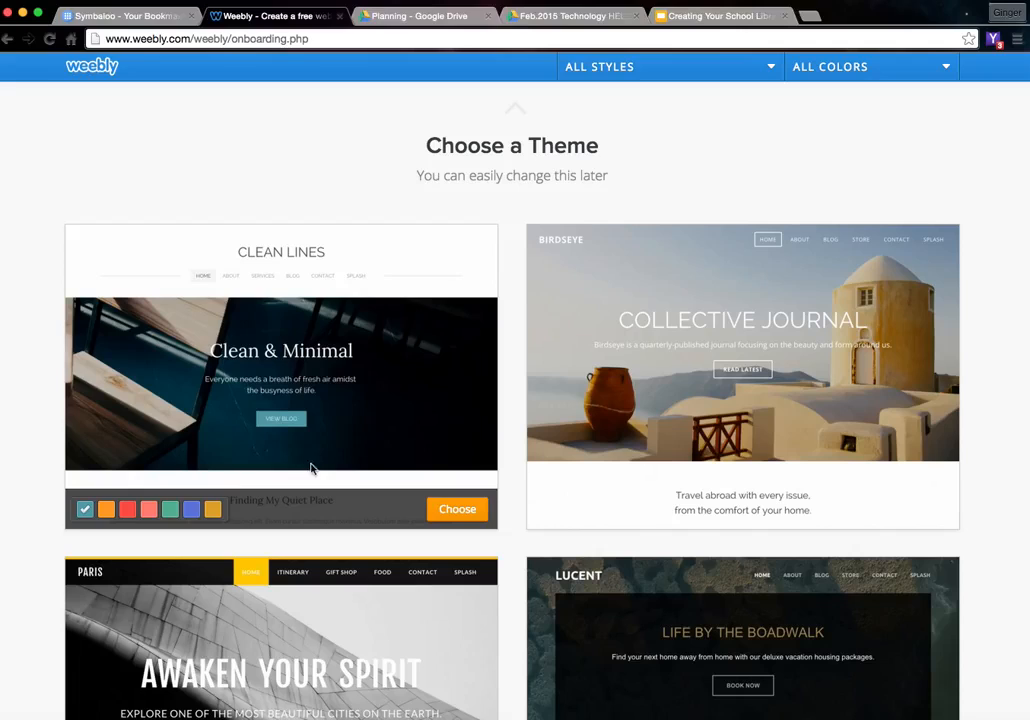
pyautogui.click(108, 512)
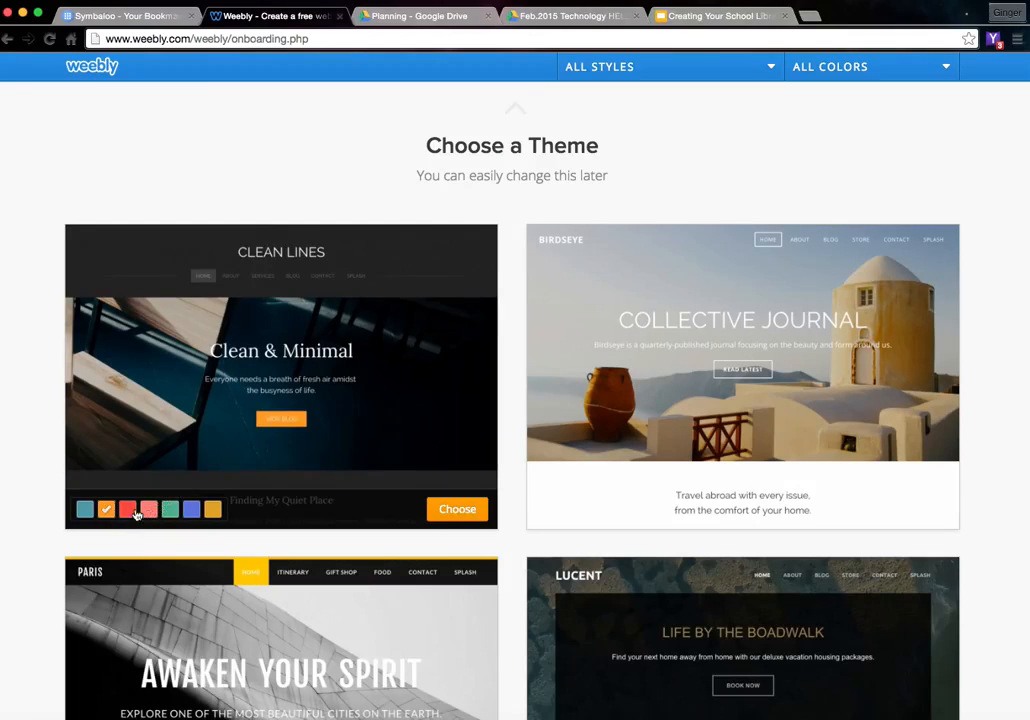
pyautogui.click(128, 511)
pyautogui.click(148, 510)
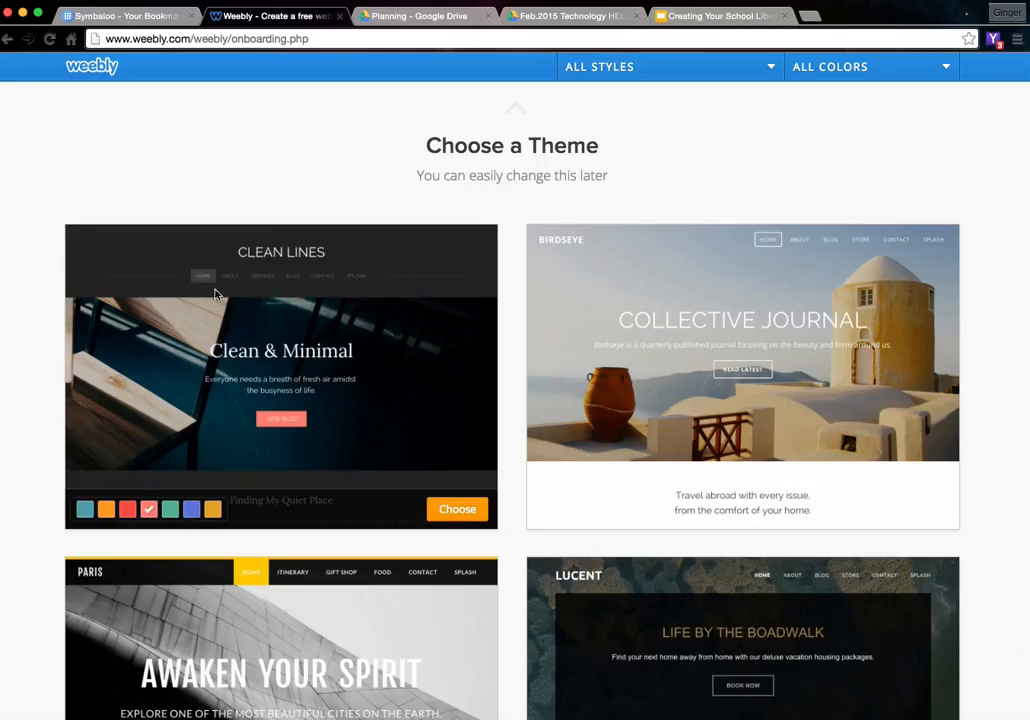
pyautogui.click(191, 510)
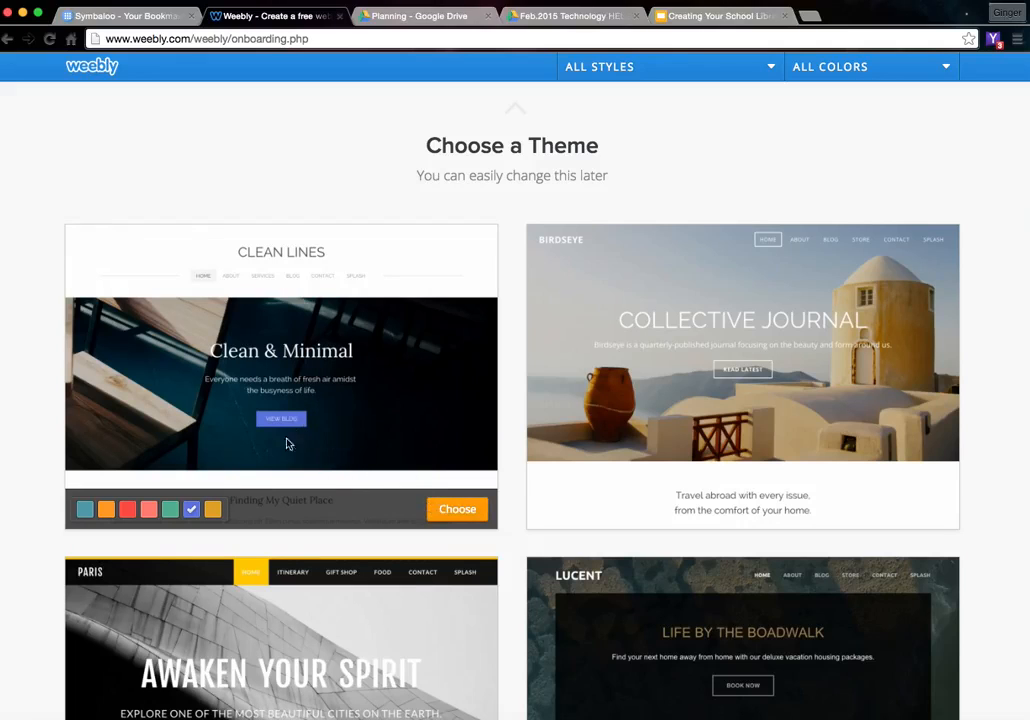
pyautogui.click(449, 510)
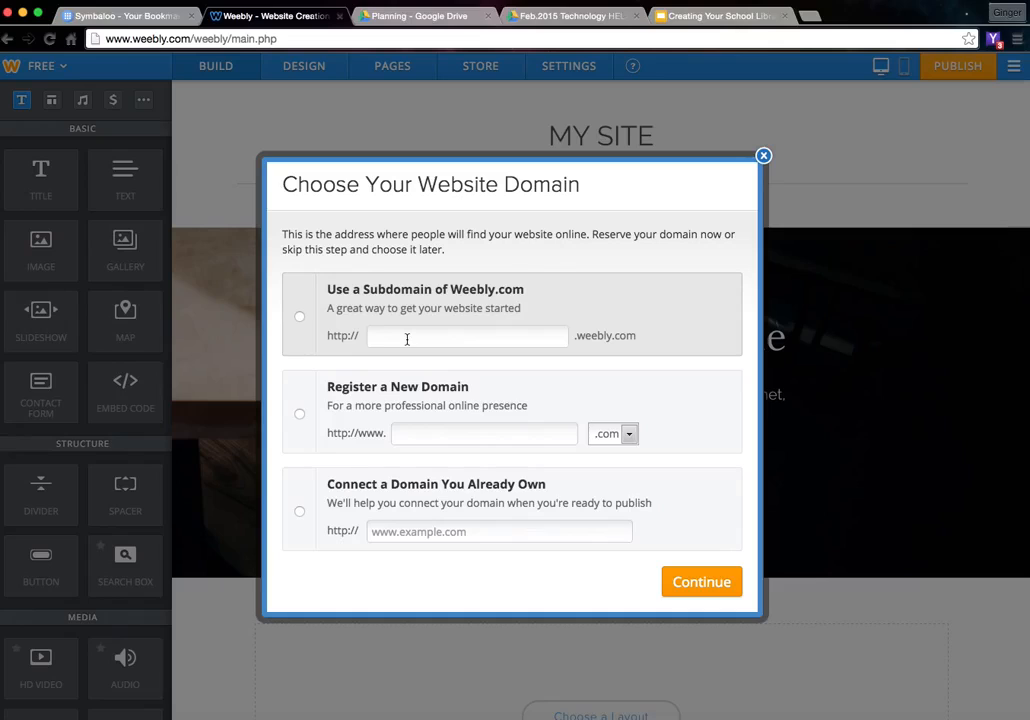
# Reserve the free Weebly subdomain "ilovemylibrarytreg" as the site's address
pyautogui.click(406, 338)
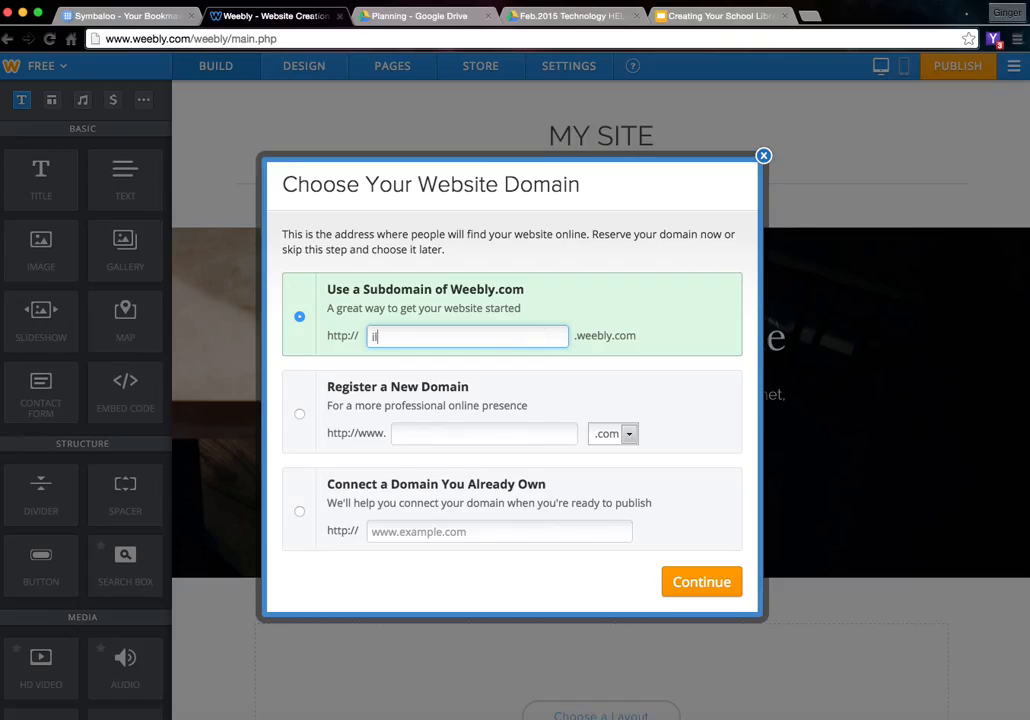
pyautogui.write('lovemylibrary')
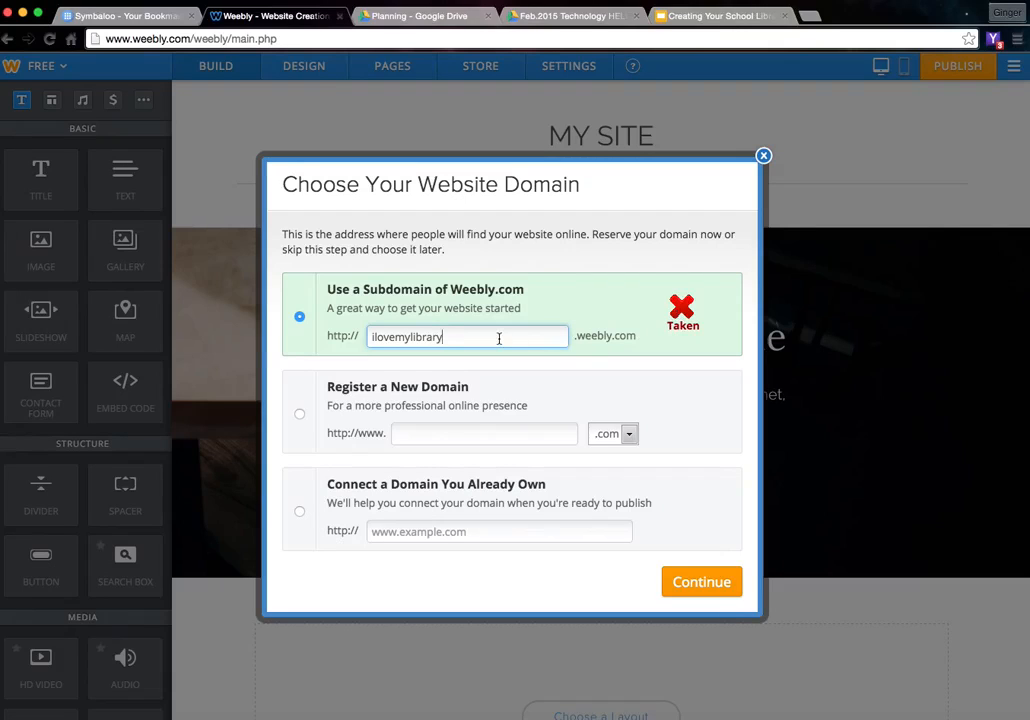
pyautogui.write('treg')
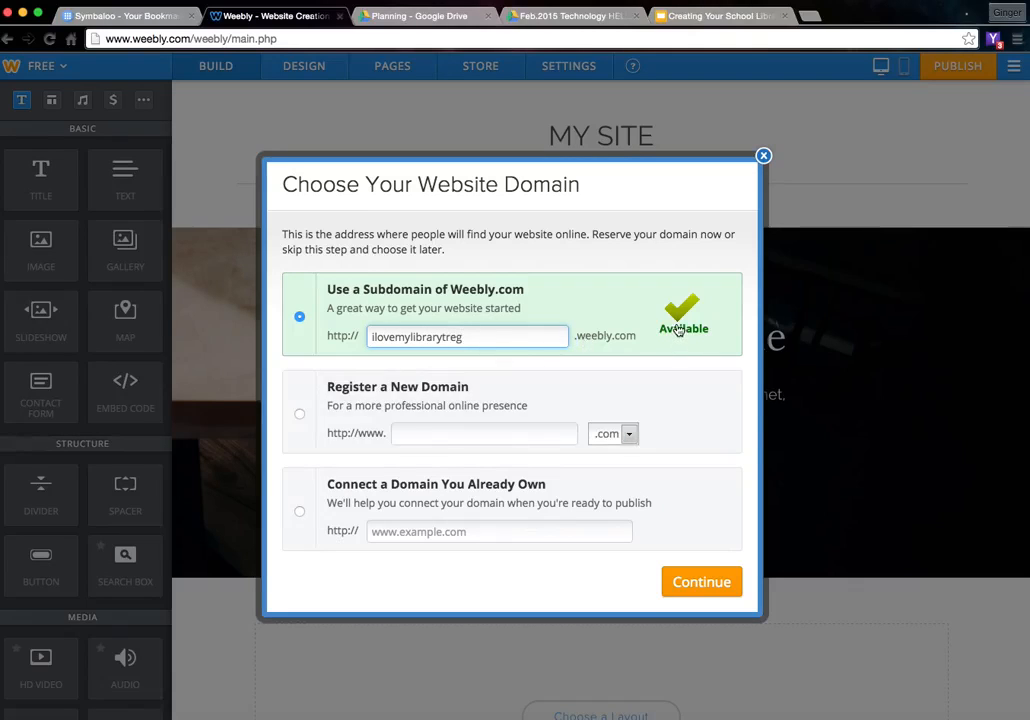
pyautogui.click(685, 590)
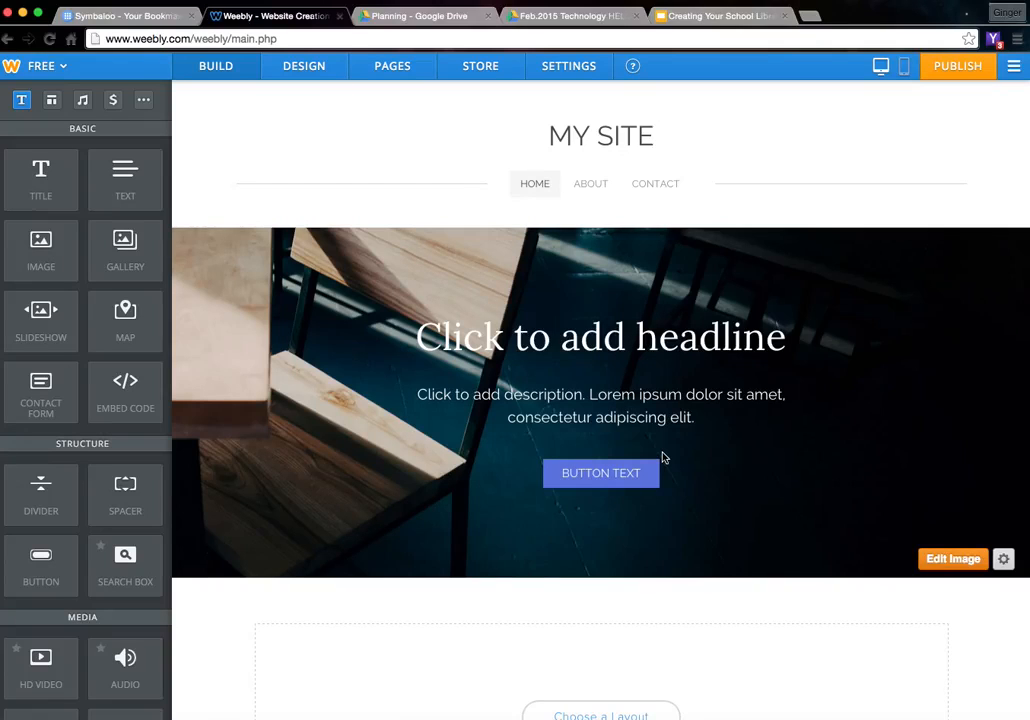
# Look through the About and Contact pages and return to the Home page
pyautogui.click(592, 188)
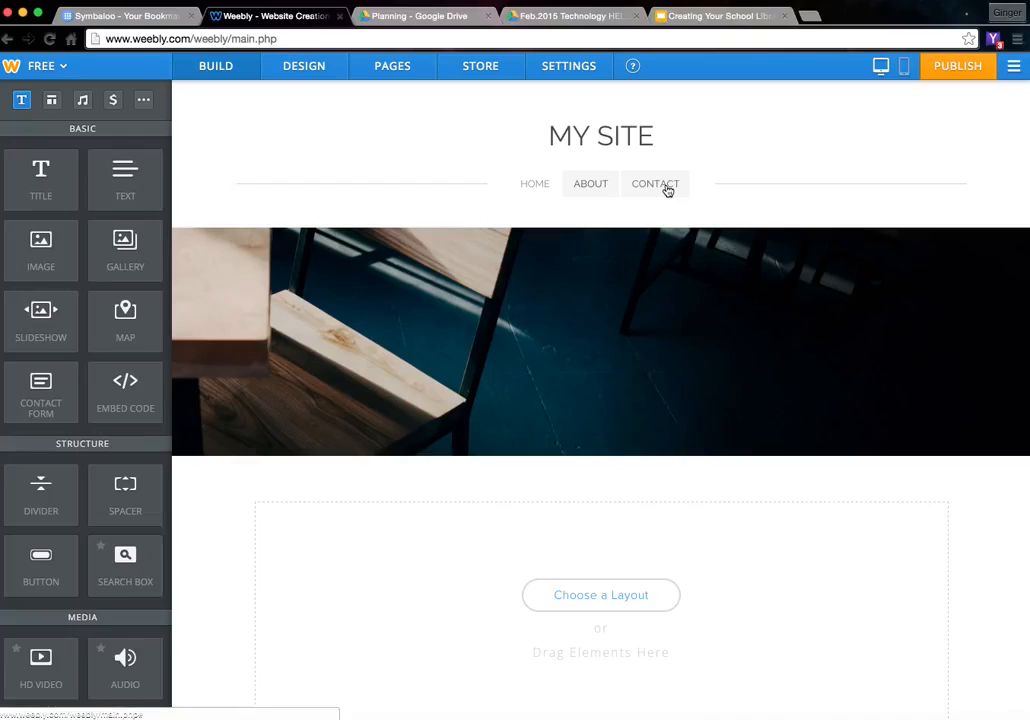
pyautogui.click(667, 188)
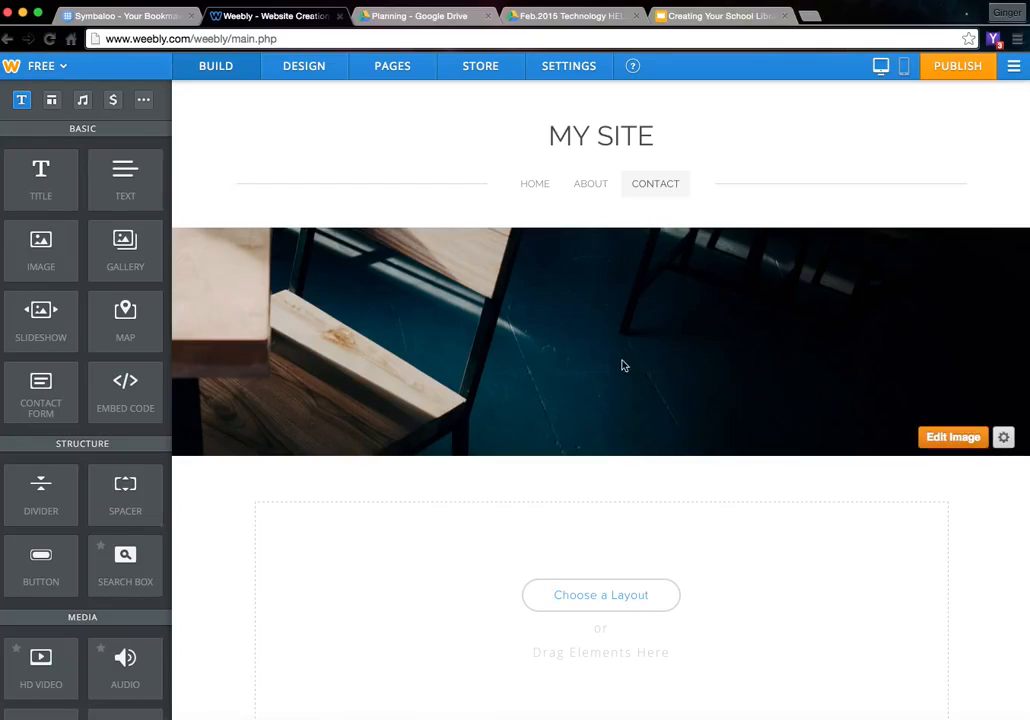
pyautogui.click(541, 187)
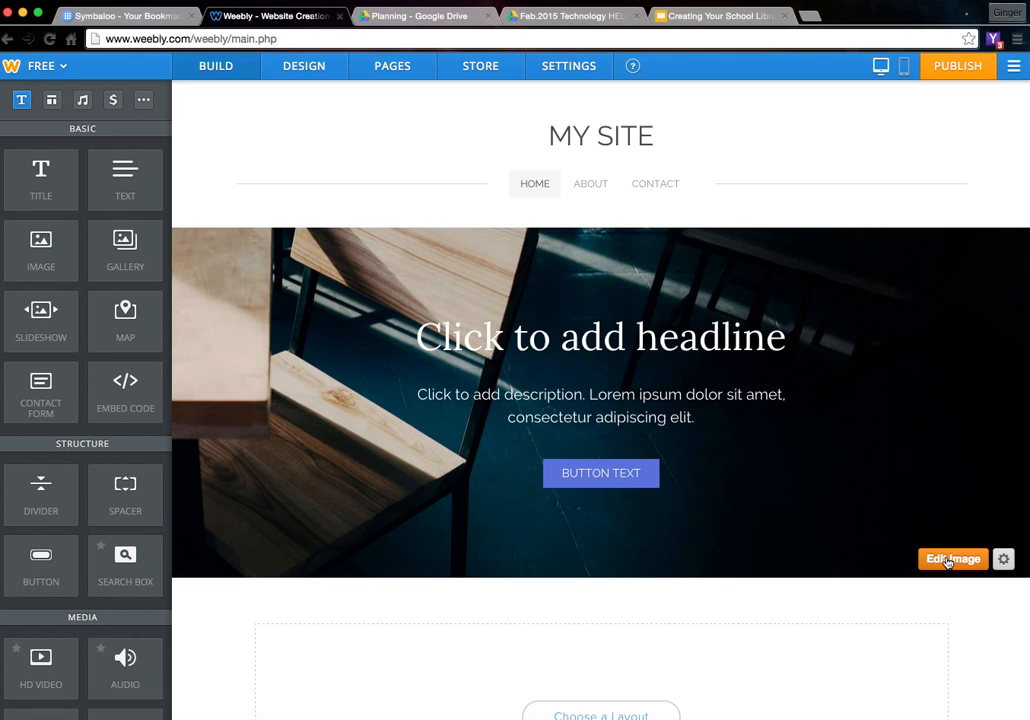
# Edit the Home page's header image and pick the hockey puck picture from the stock backgrounds
pyautogui.click(947, 561)
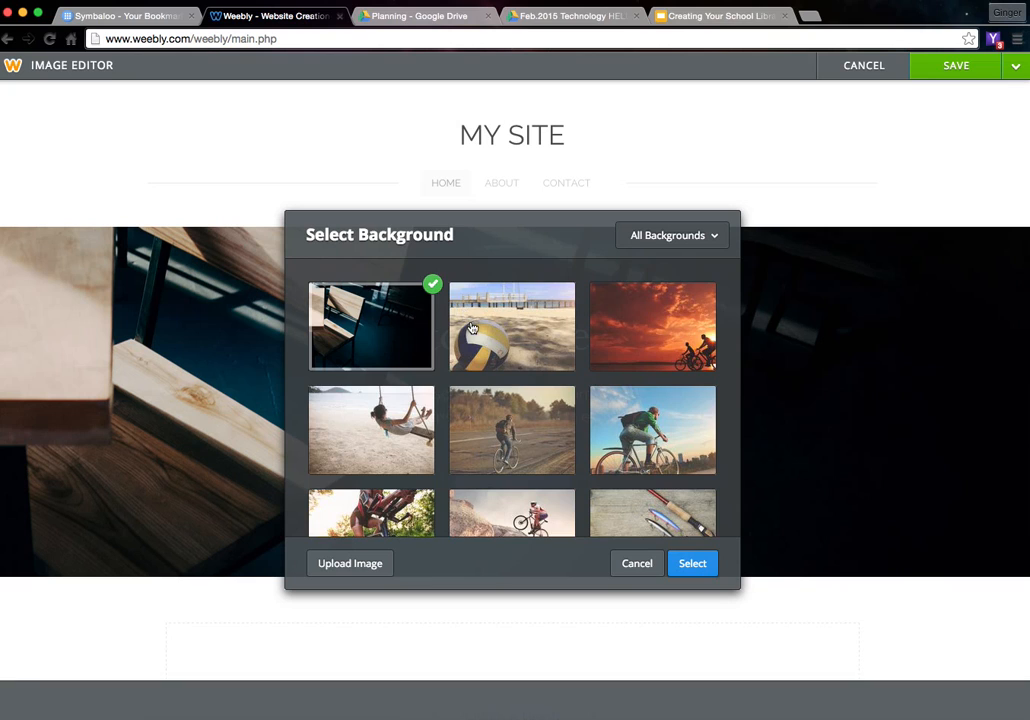
pyautogui.scroll(-4, 488, 357)
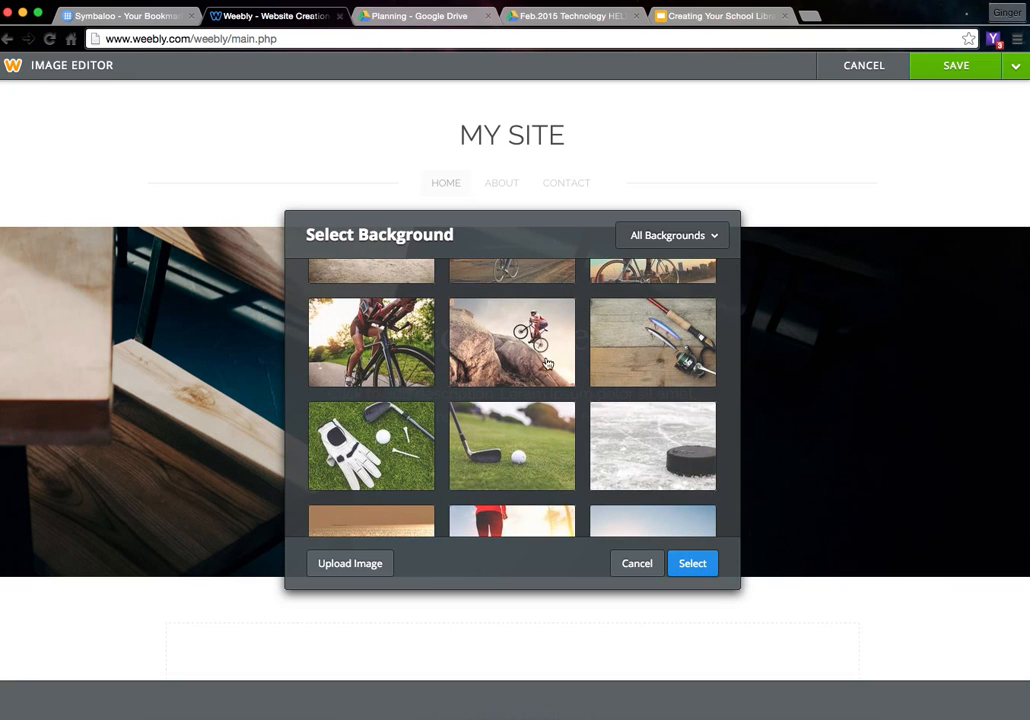
pyautogui.click(621, 428)
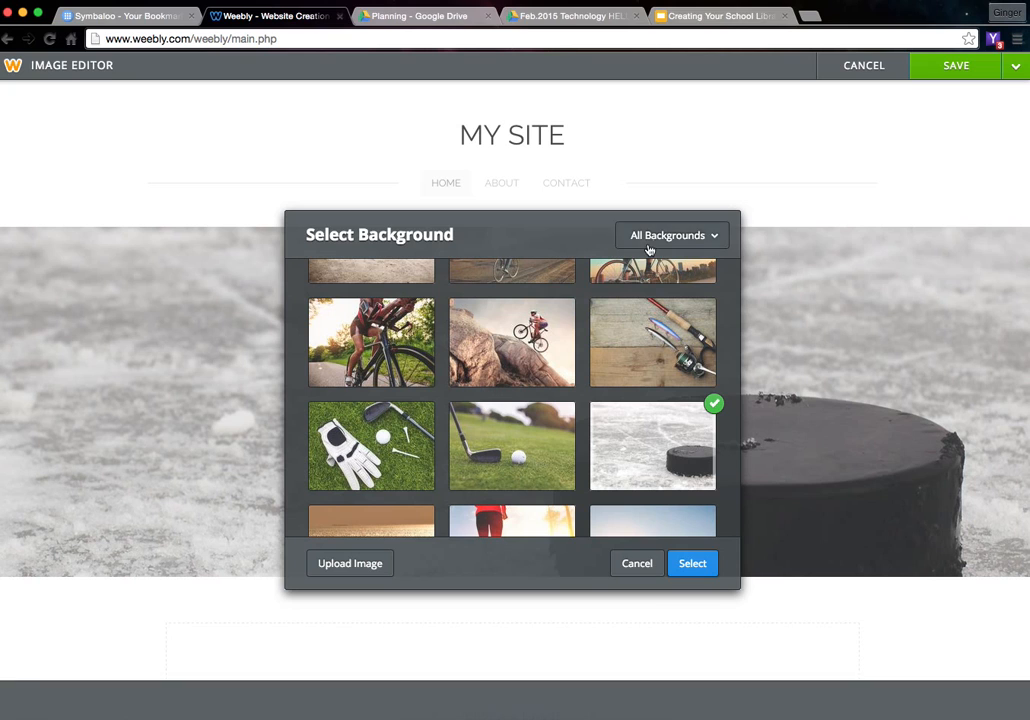
# Upload IMG_1835.jpg from the Desktop as the header image and save it to only this page
pyautogui.click(341, 569)
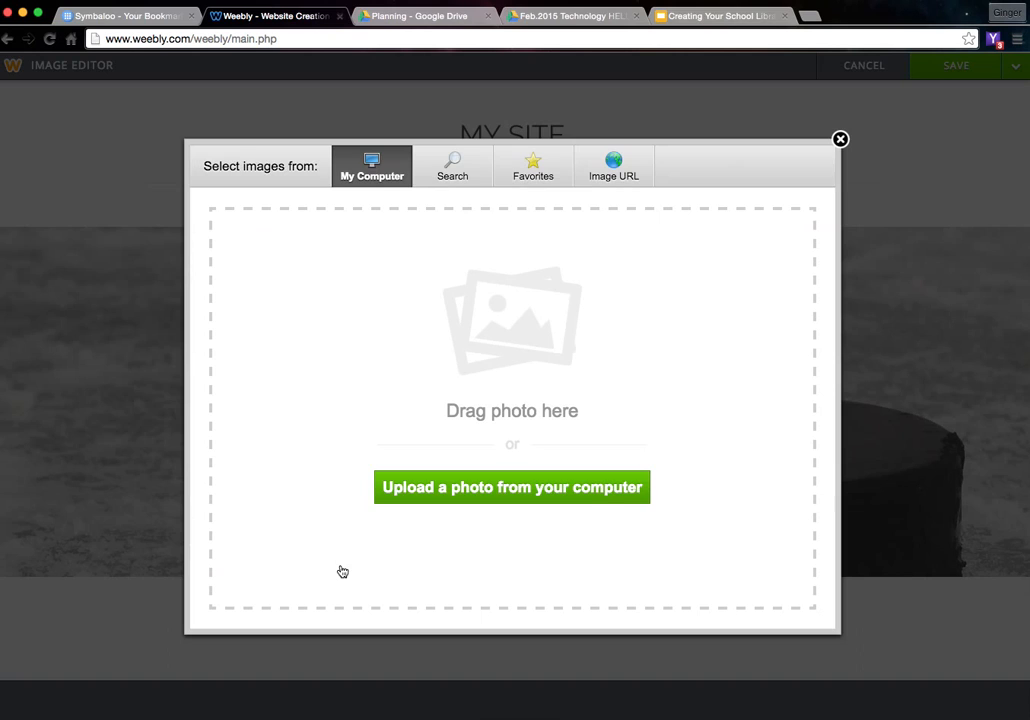
pyautogui.click(467, 493)
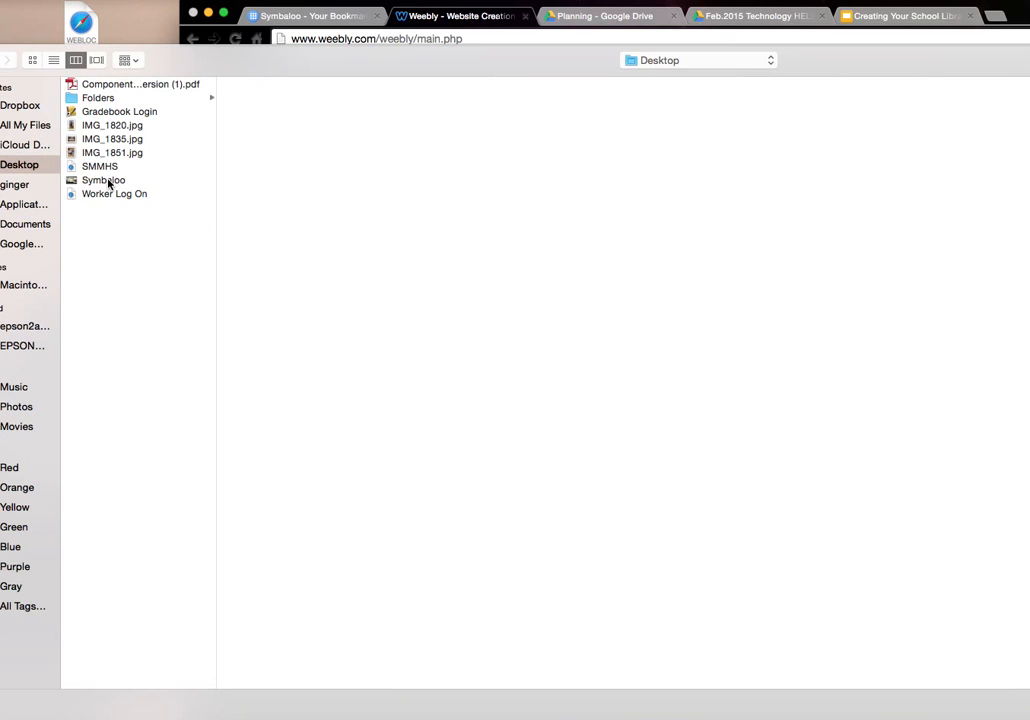
pyautogui.click(113, 142)
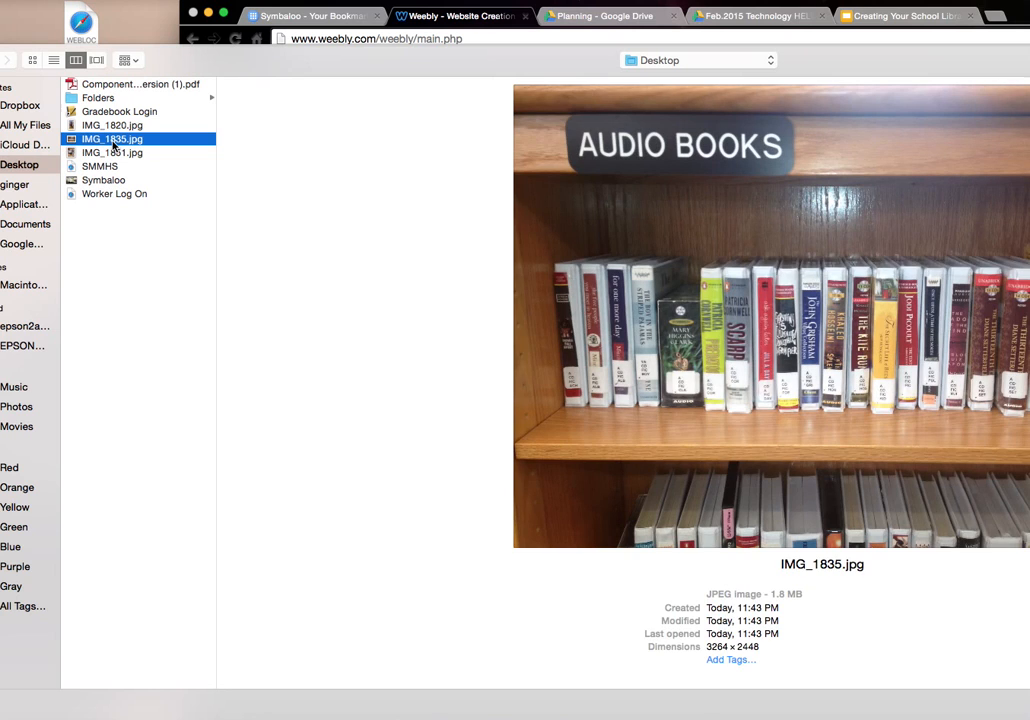
pyautogui.moveTo(677, 261); pyautogui.dragTo(520, 263)
pyautogui.press('Return')
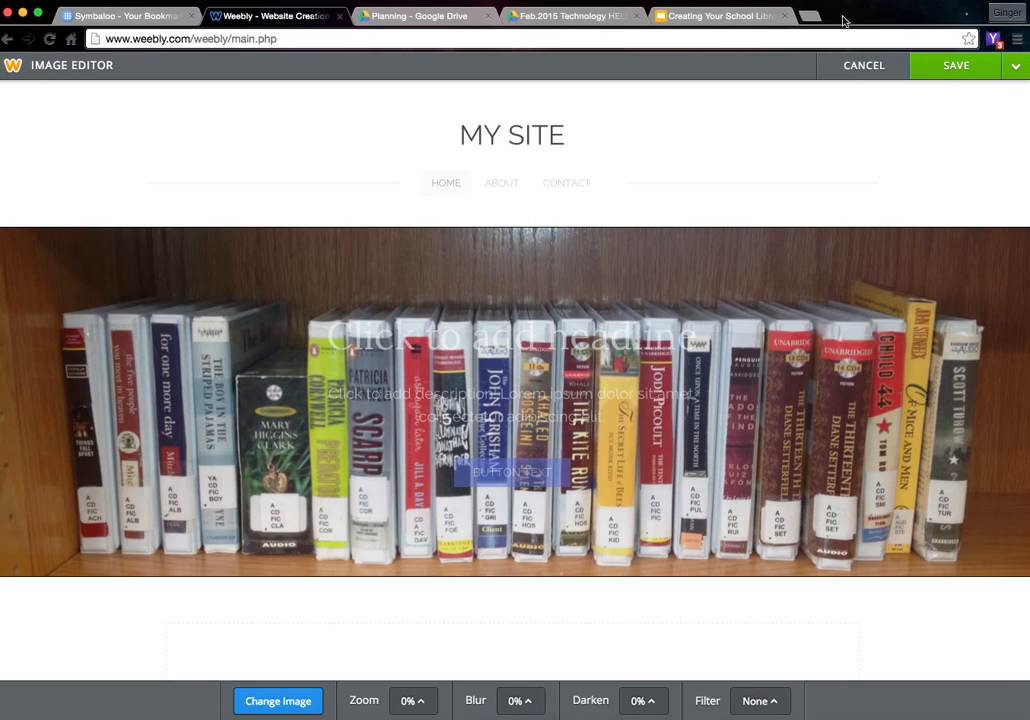
pyautogui.click(1015, 65)
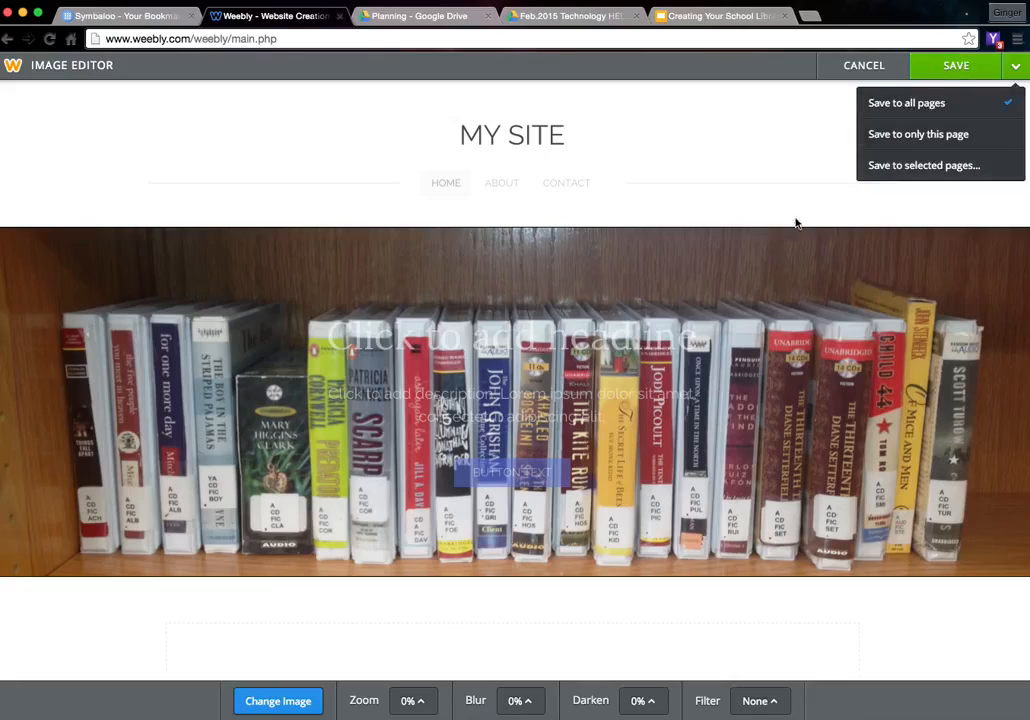
pyautogui.click(900, 137)
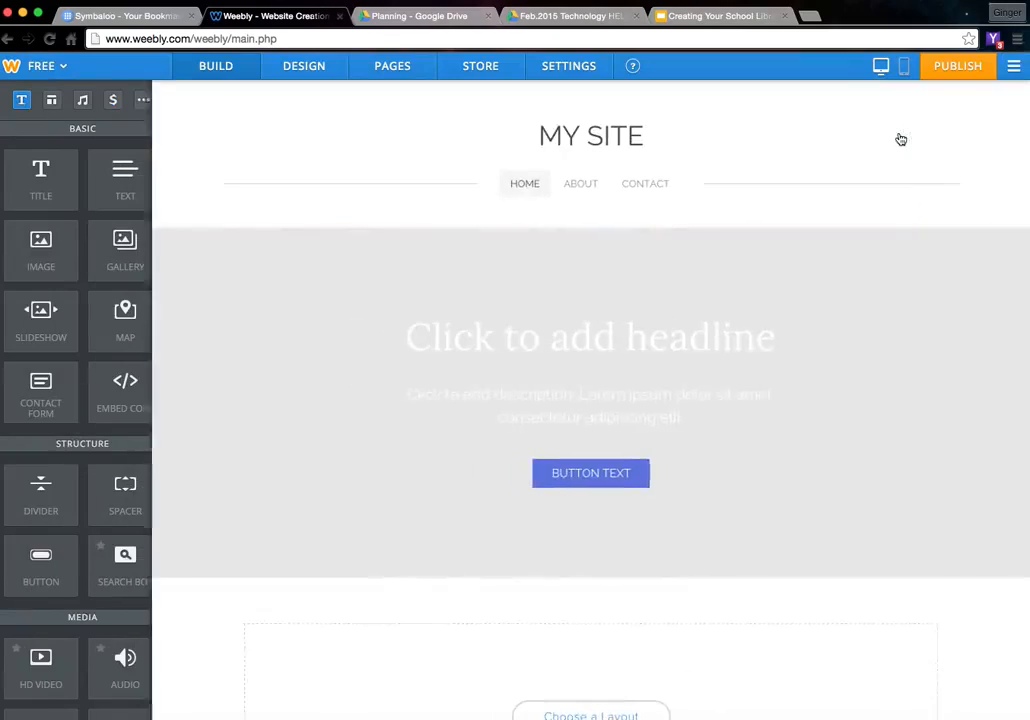
# Replace the placeholder headline over the header image with "WELCOME"
pyautogui.click(684, 338)
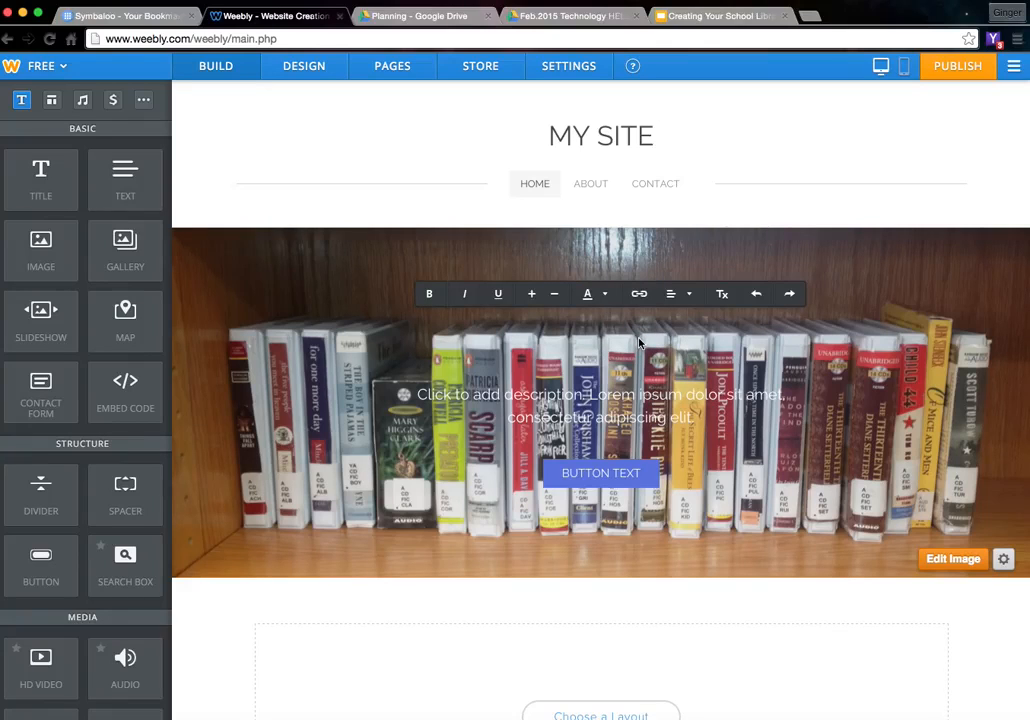
pyautogui.click(640, 343)
pyautogui.click(640, 343)
pyautogui.write('WELCOME')
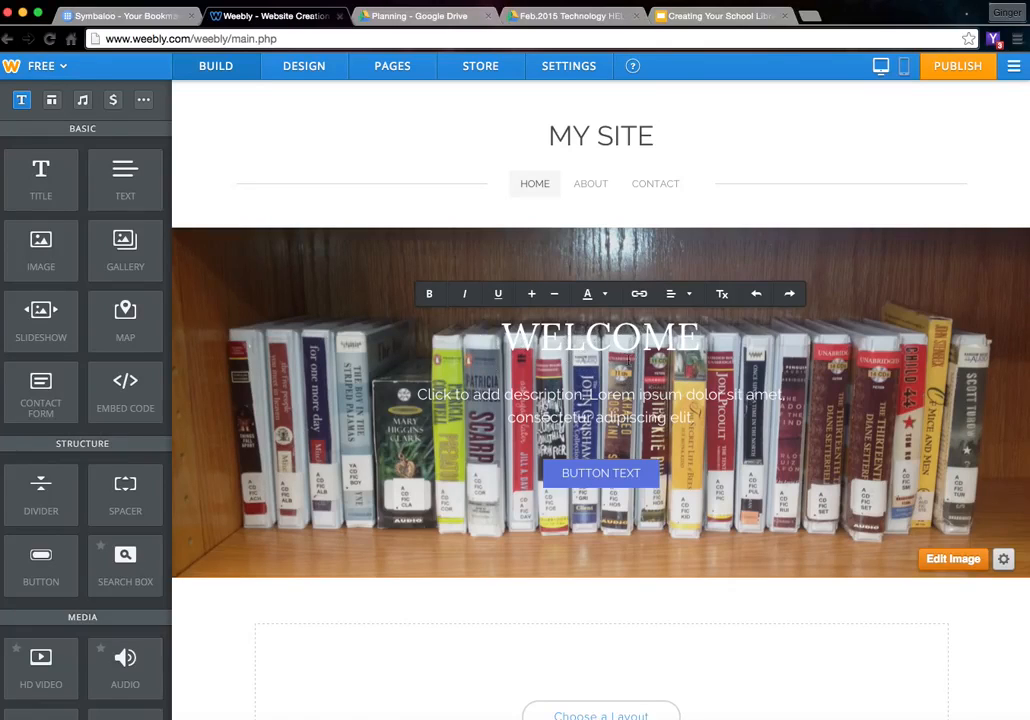
# Change the color of the "WELCOME" headline text to dark red
pyautogui.moveTo(702, 342); pyautogui.dragTo(505, 343)
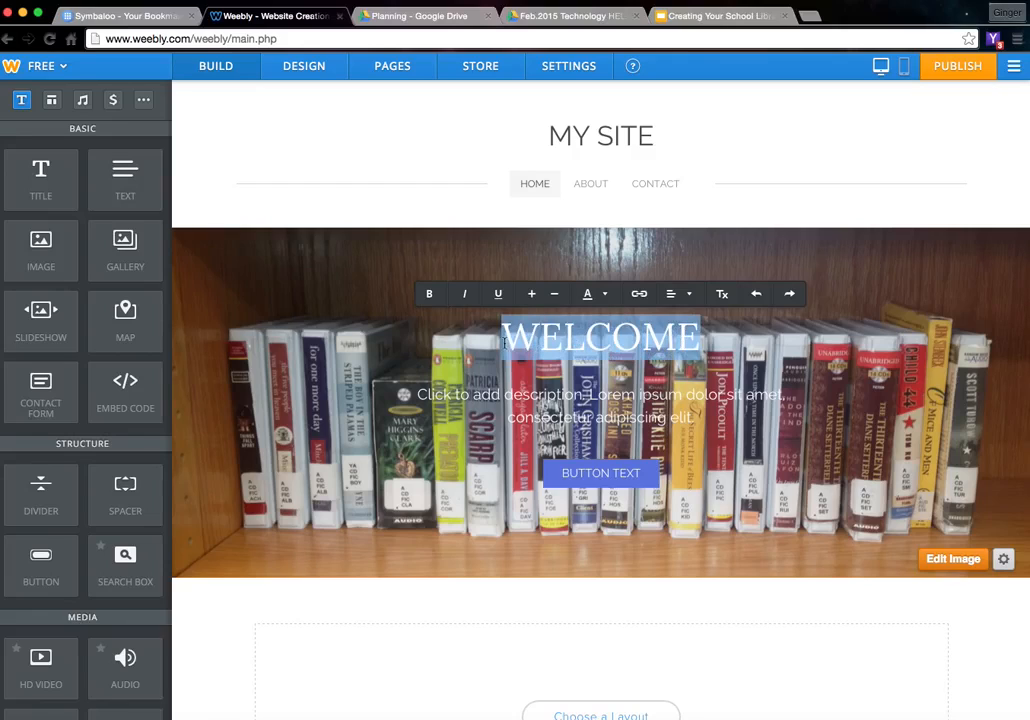
pyautogui.click(603, 294)
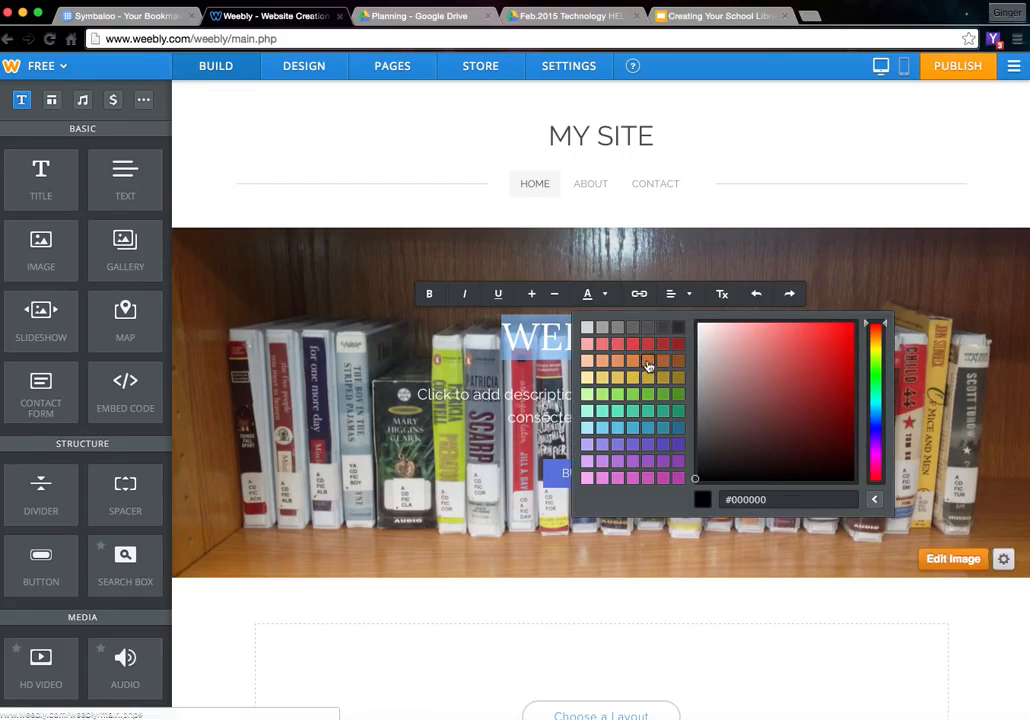
pyautogui.click(679, 348)
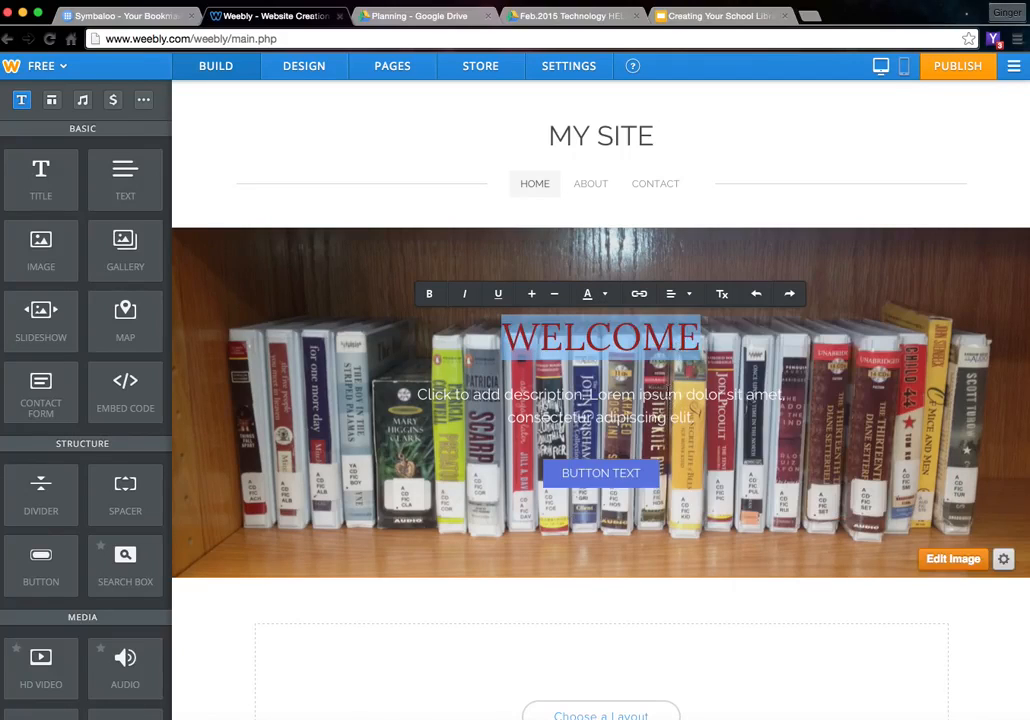
# Try to enlarge the "WELCOME" headline text further and make it bold
pyautogui.click(538, 299)
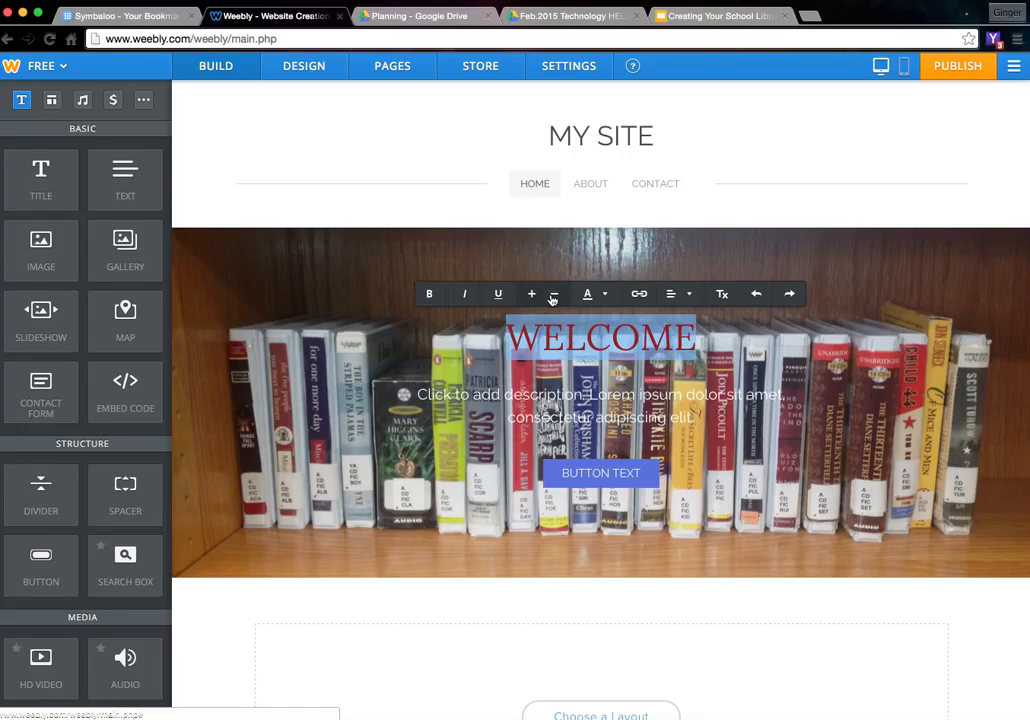
pyautogui.click(534, 301)
pyautogui.click(534, 301)
pyautogui.click(534, 301)
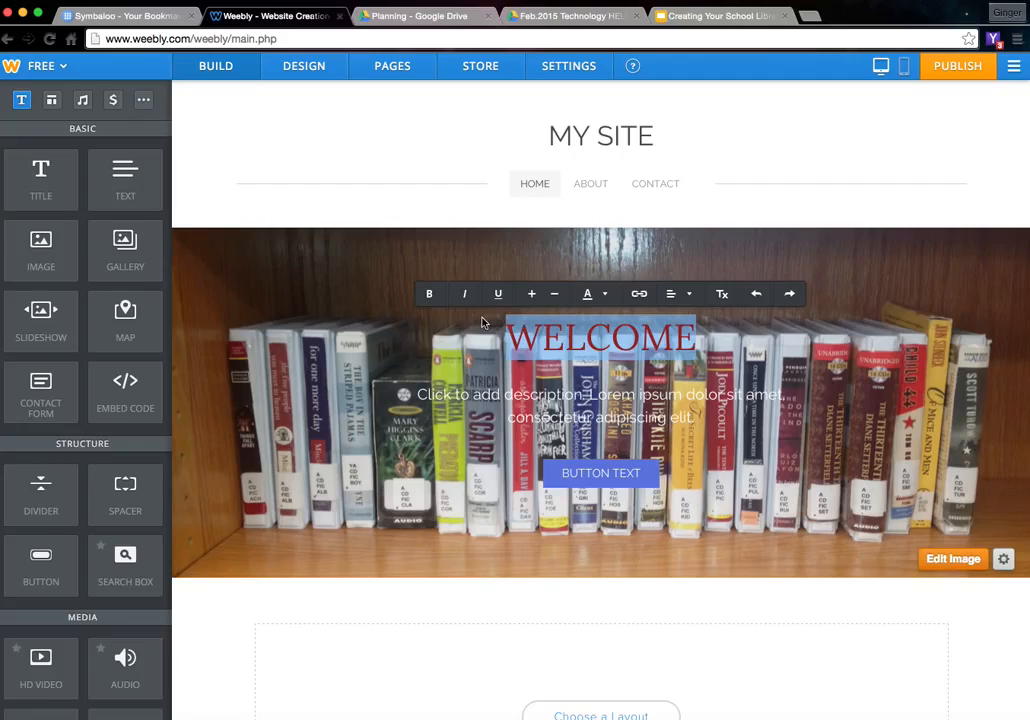
pyautogui.click(429, 294)
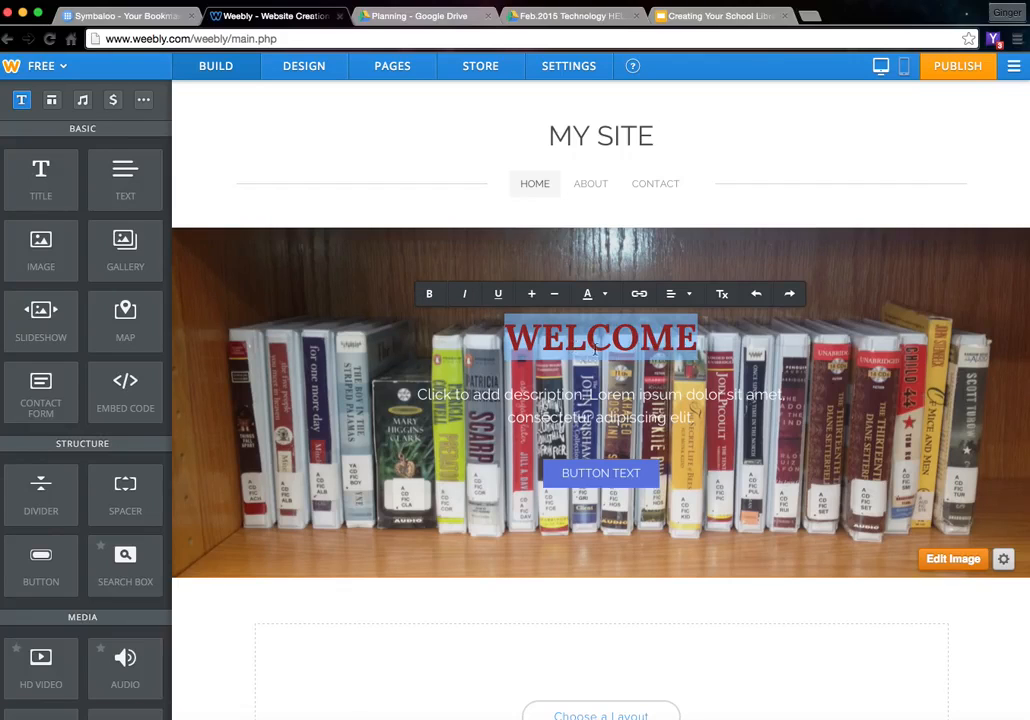
# Replace the placeholder description below the "WELCOME" headline with "Click the tabs to navigate our site!"
pyautogui.click(676, 396)
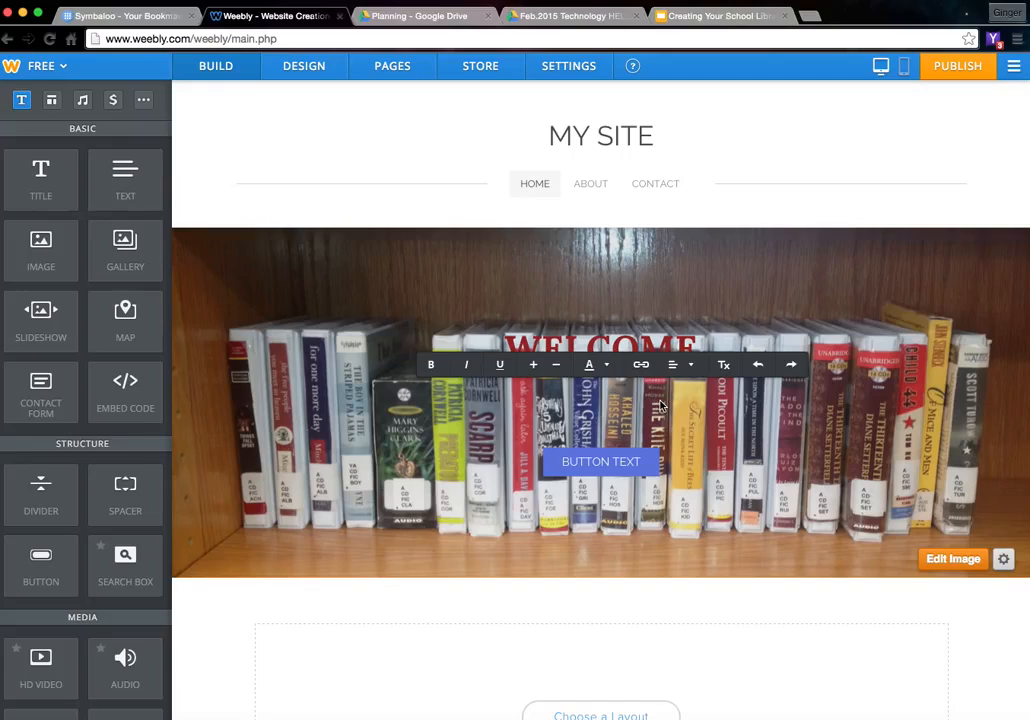
pyautogui.write('Click the tab')
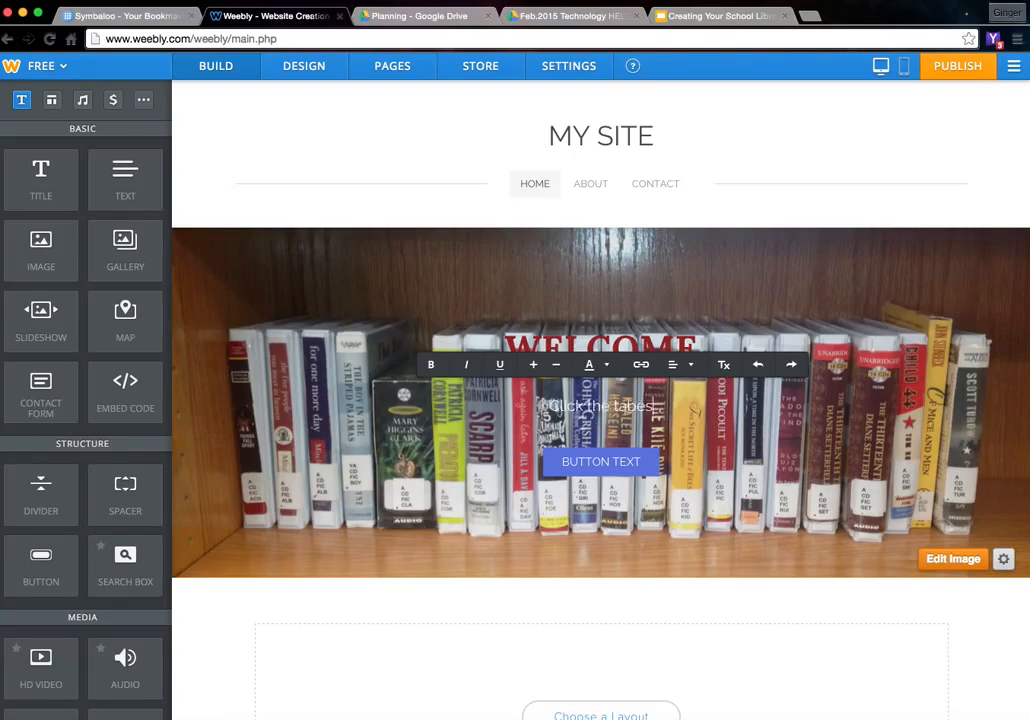
pyautogui.write('s to n')
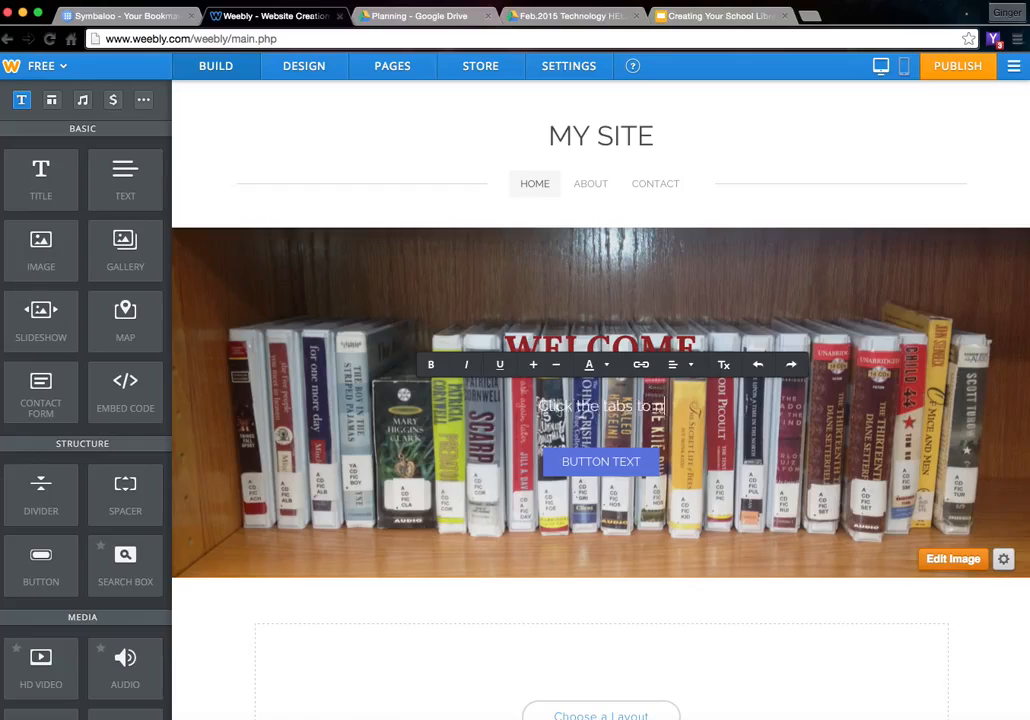
pyautogui.write('avigate our site!')
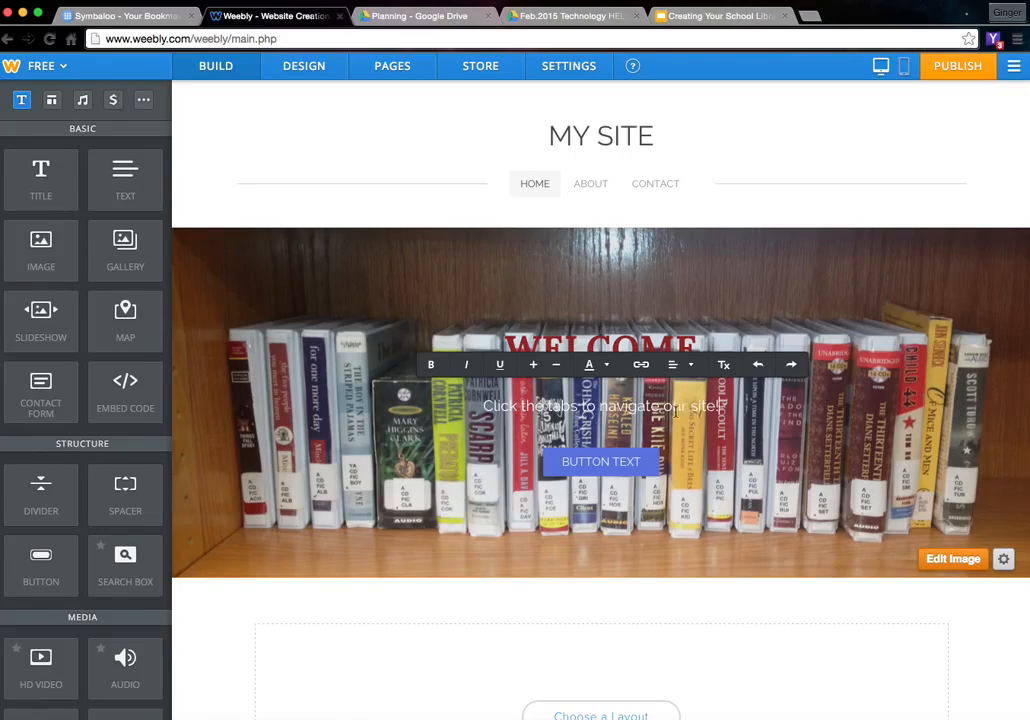
# Change the color of the header description sentence to dark red
pyautogui.moveTo(676, 408); pyautogui.dragTo(529, 406)
pyautogui.moveTo(720, 407); pyautogui.dragTo(479, 413)
pyautogui.click(587, 371)
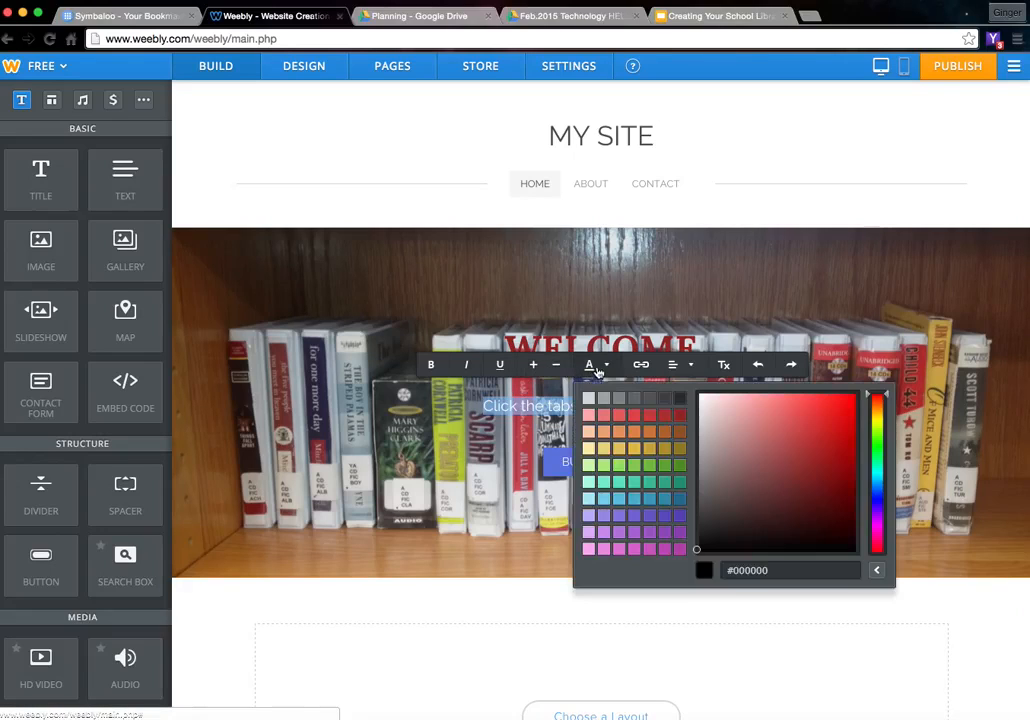
pyautogui.click(684, 404)
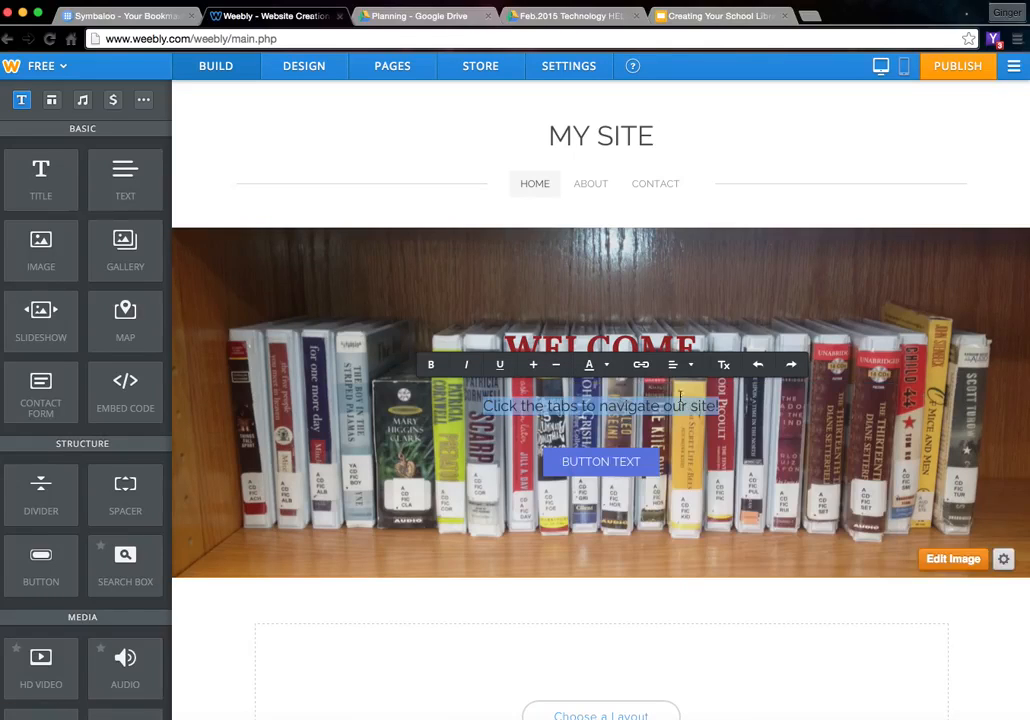
pyautogui.click(589, 366)
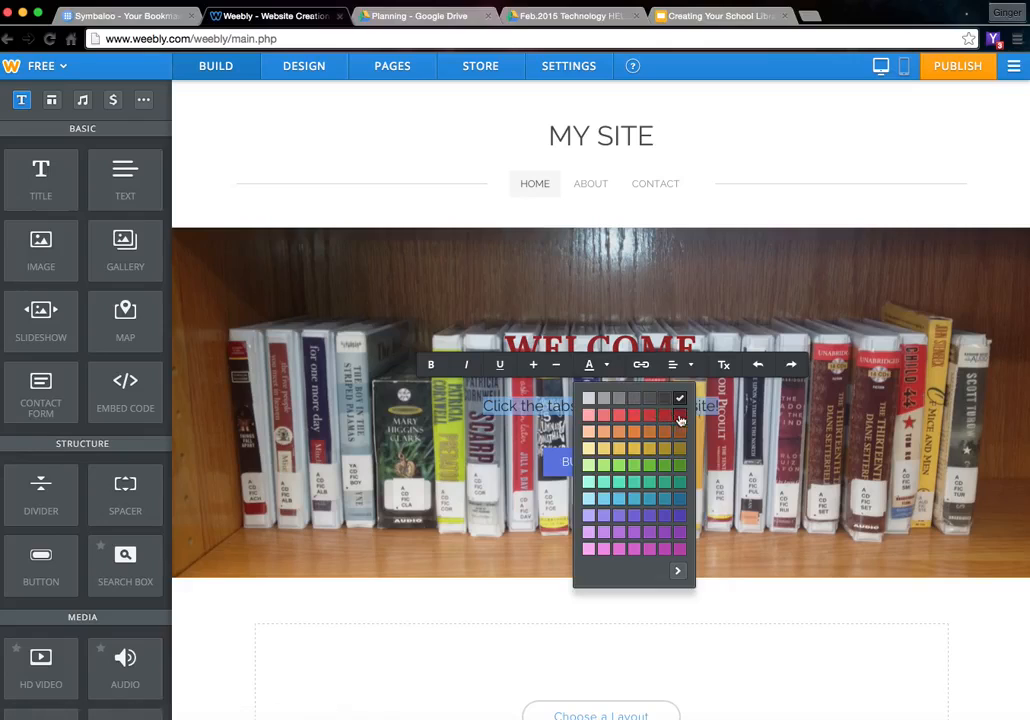
pyautogui.click(680, 415)
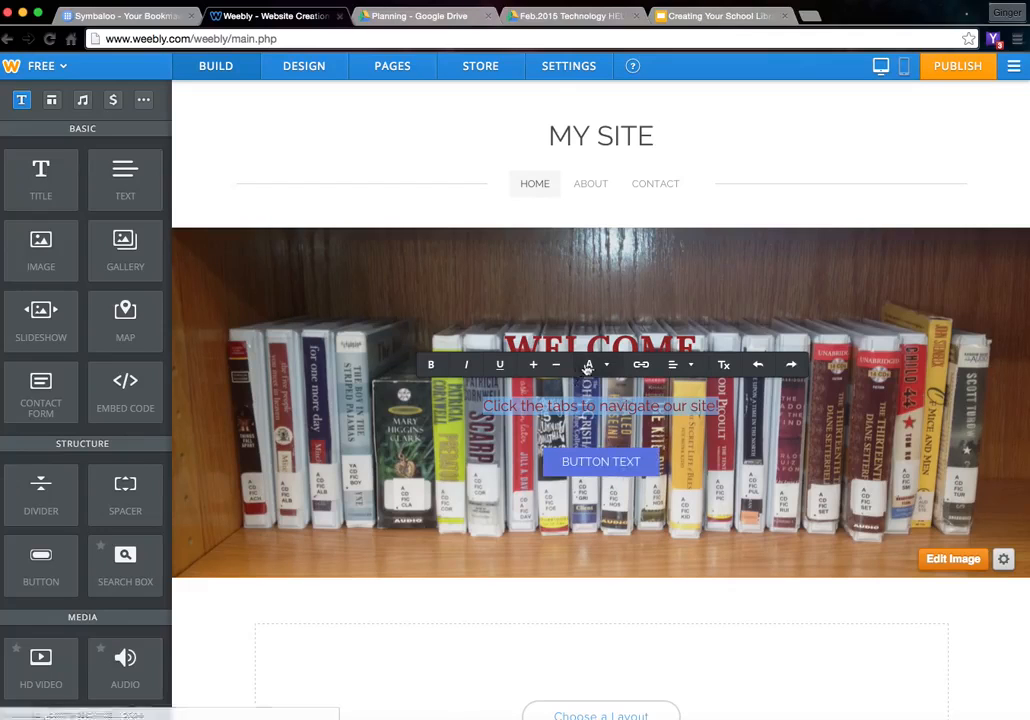
pyautogui.click(711, 434)
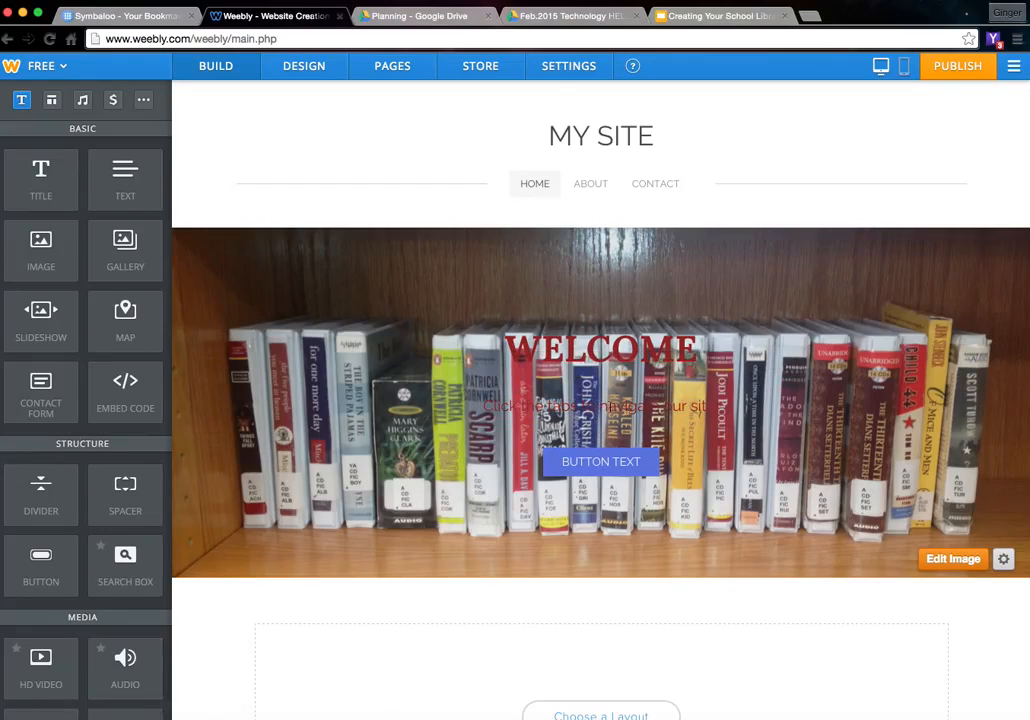
# Make the header description sentence below "WELCOME" bold
pyautogui.moveTo(716, 407); pyautogui.dragTo(509, 408)
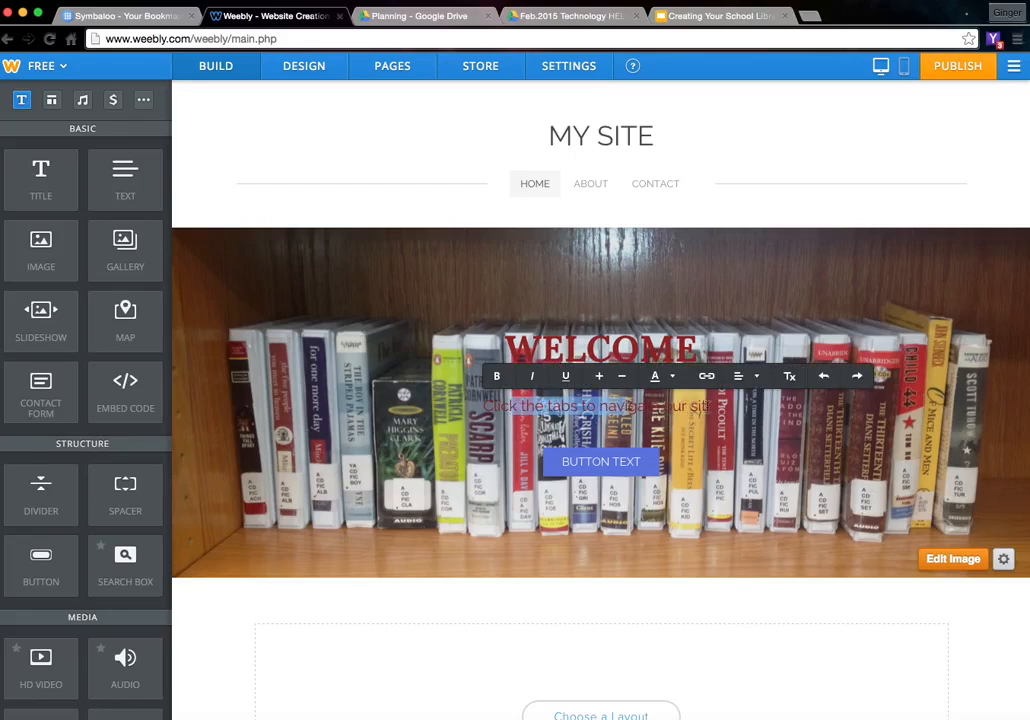
pyautogui.moveTo(717, 408); pyautogui.dragTo(472, 404)
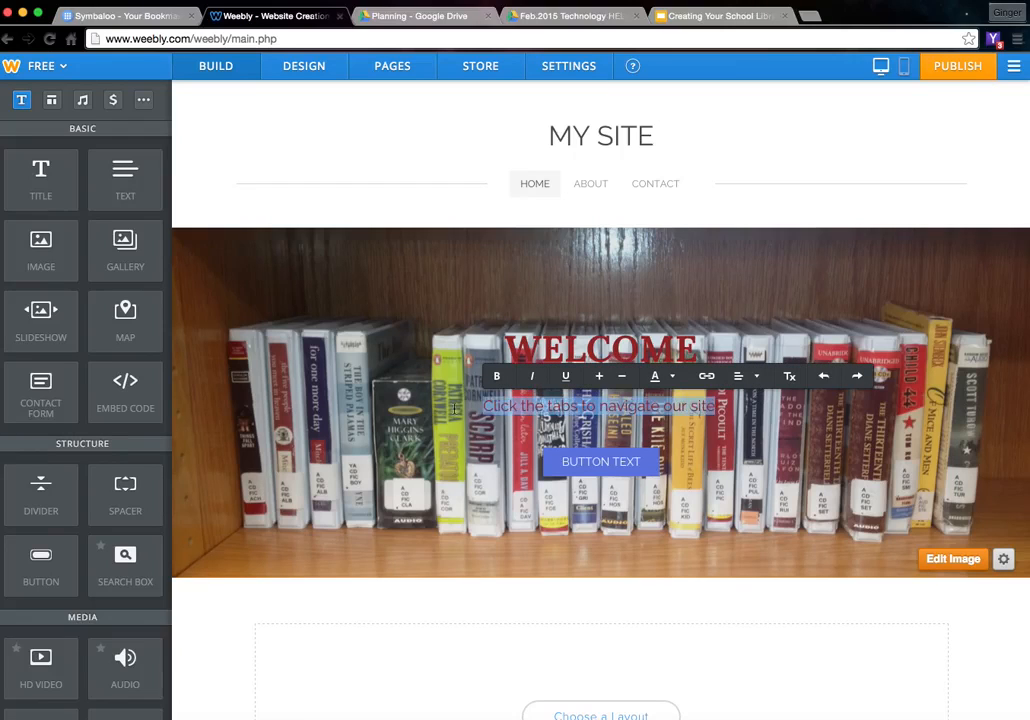
pyautogui.click(498, 377)
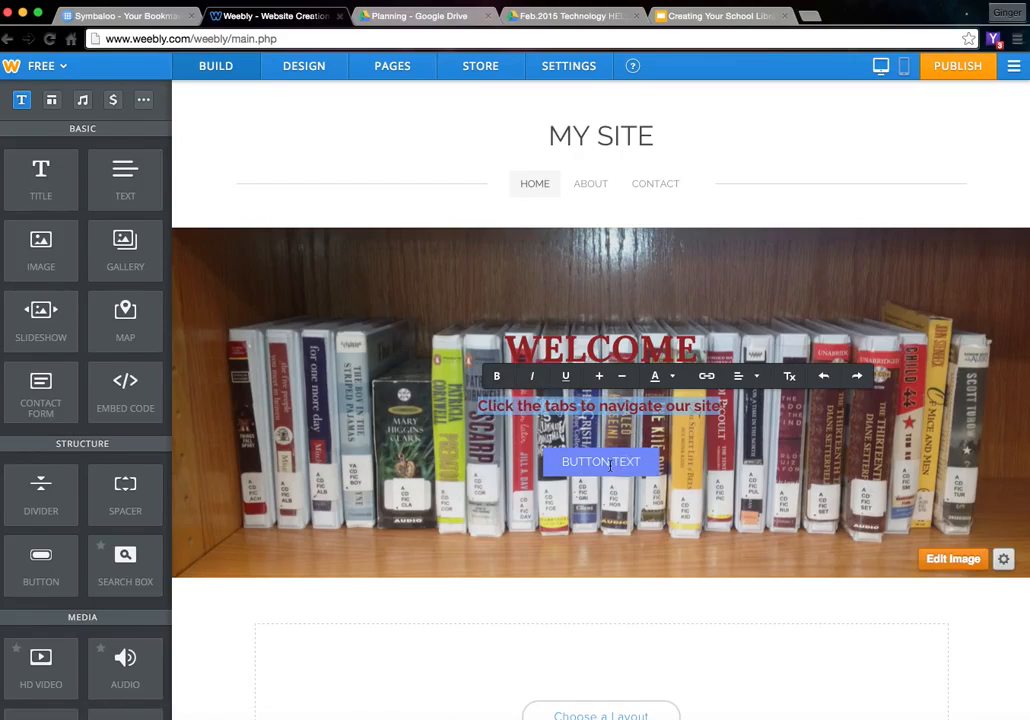
pyautogui.click(722, 478)
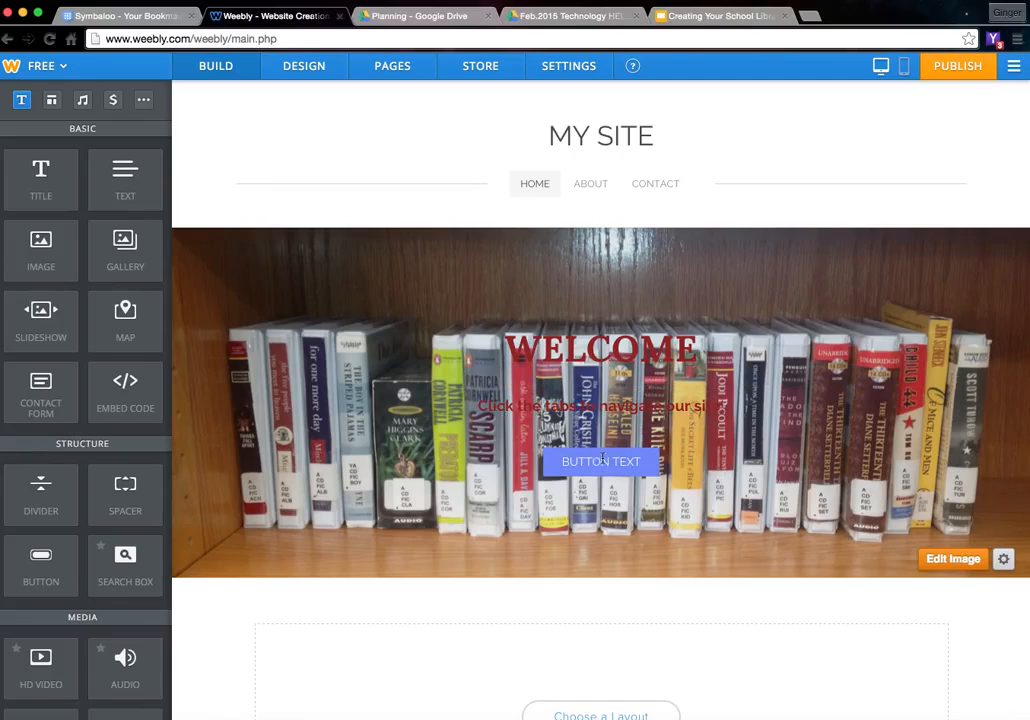
# Replace the placeholder label on the header button with "DIRECTORY"
pyautogui.click(645, 469)
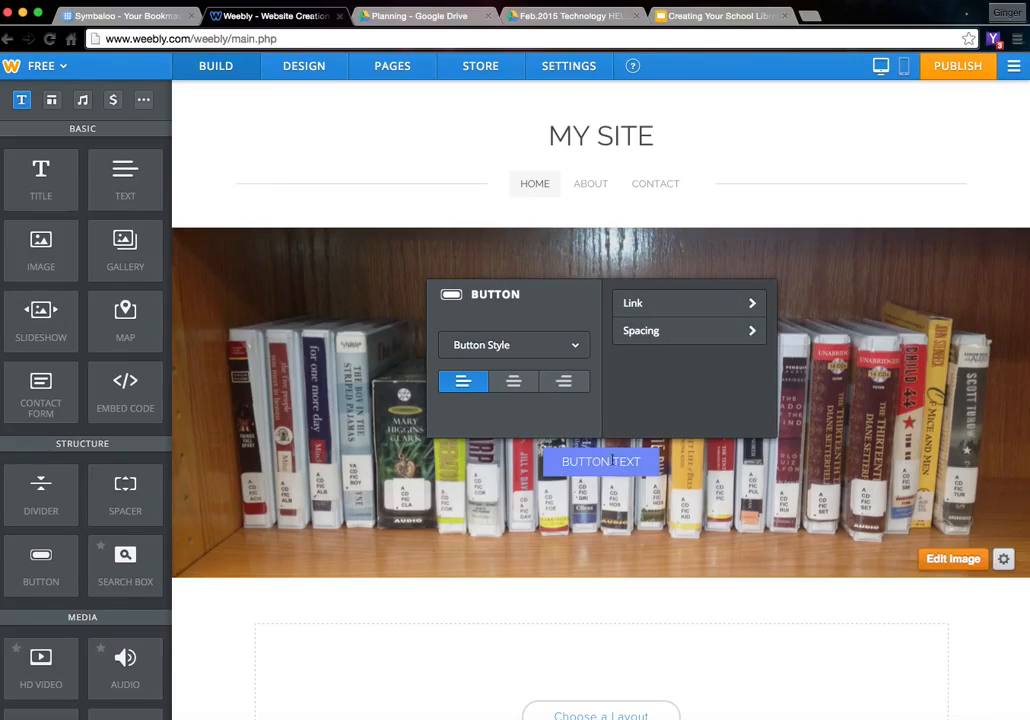
pyautogui.moveTo(644, 460); pyautogui.dragTo(565, 461)
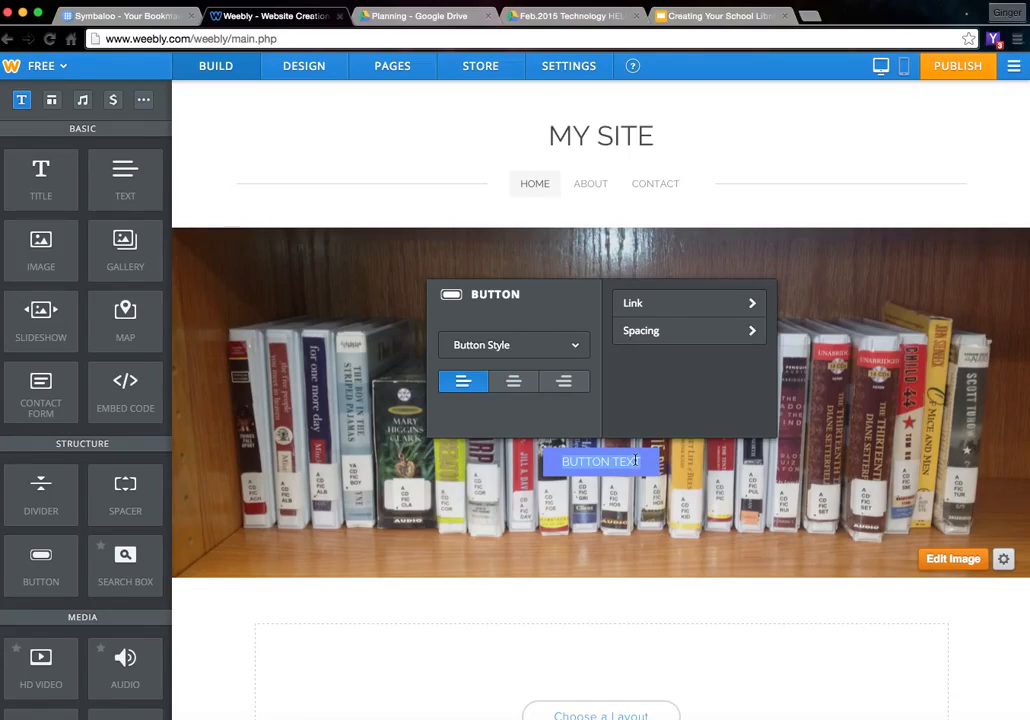
pyautogui.write('DIRECTORY')
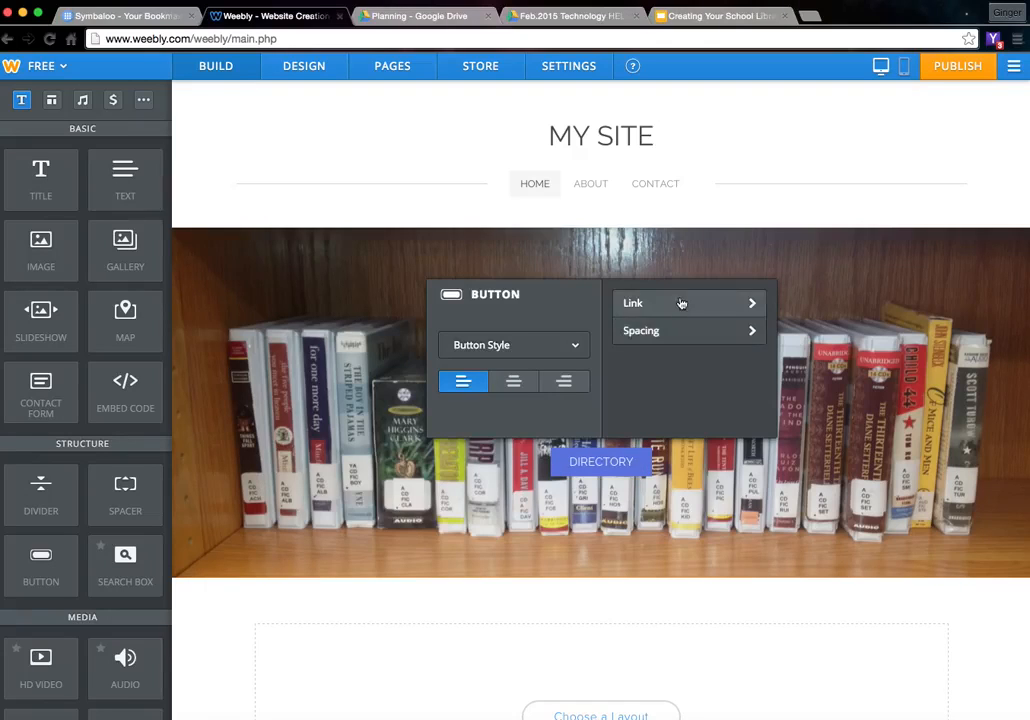
# Examine the link destination options for the "DIRECTORY" button, then close them without setting a link
pyautogui.click(634, 302)
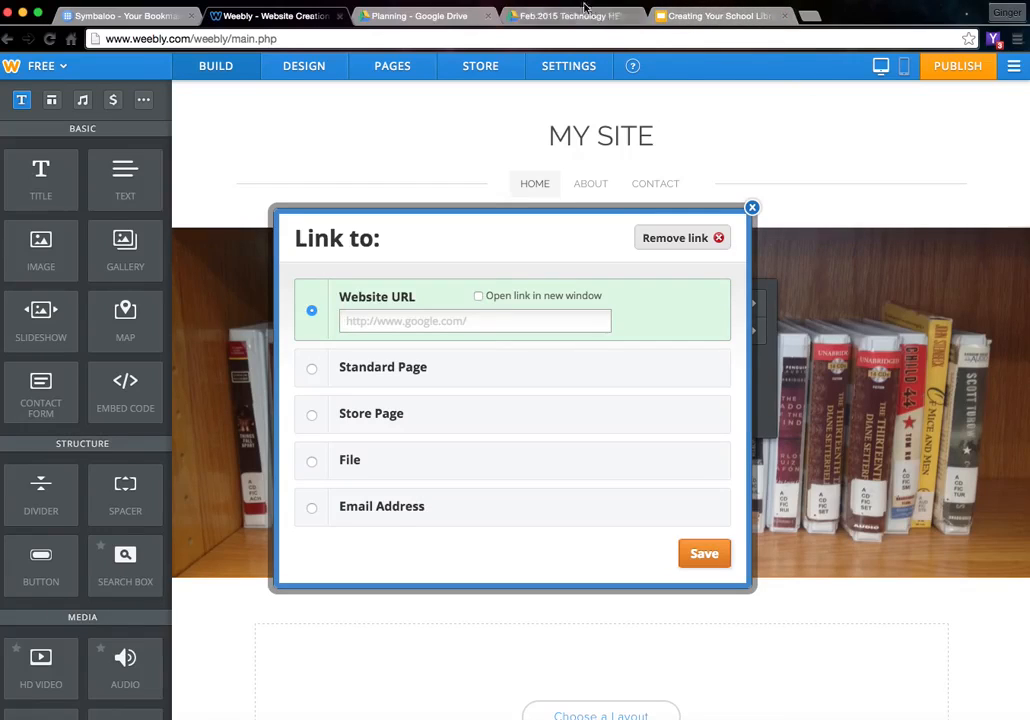
pyautogui.click(752, 208)
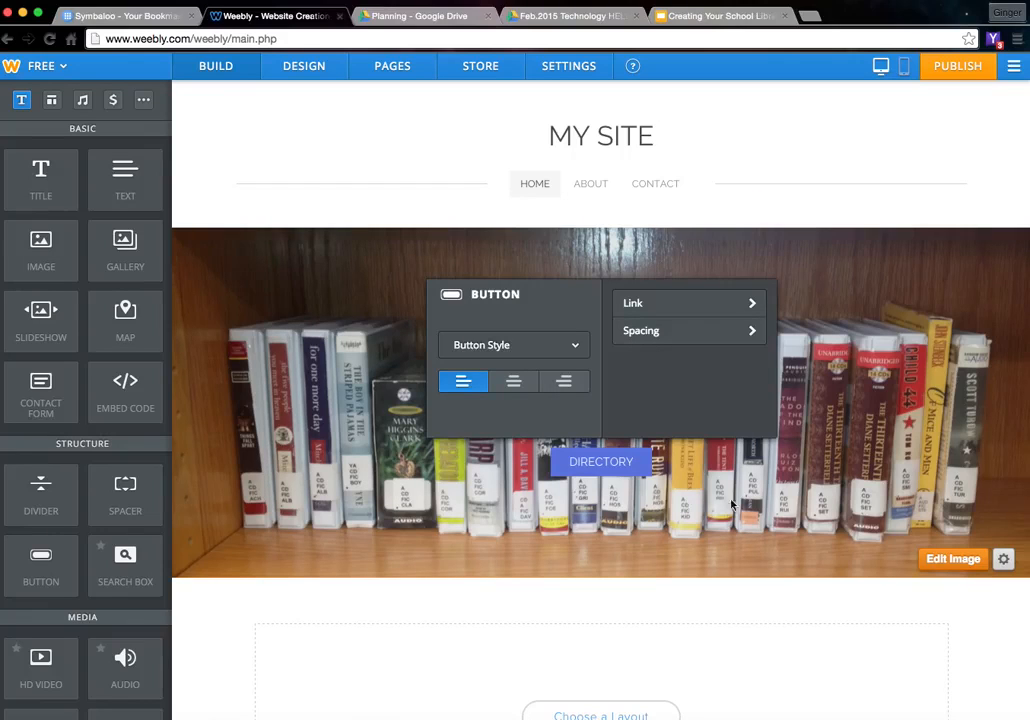
pyautogui.click(621, 461)
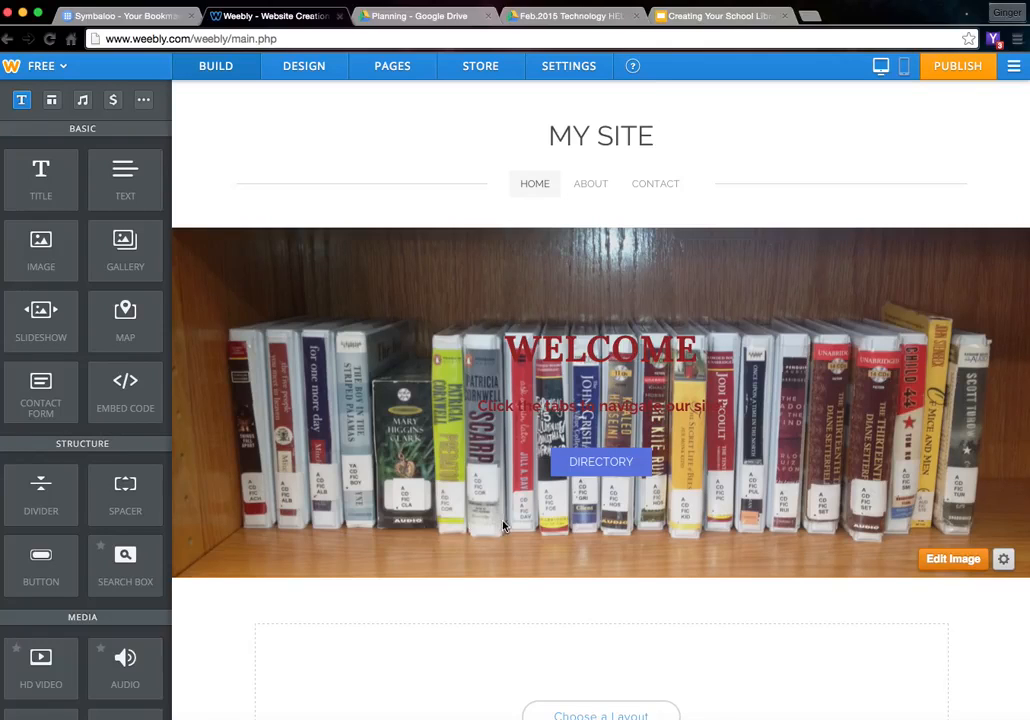
# Replace the About page's header image with the beach volleyball background and save it to only this page
pyautogui.moveTo(603, 148)
pyautogui.click(588, 186)
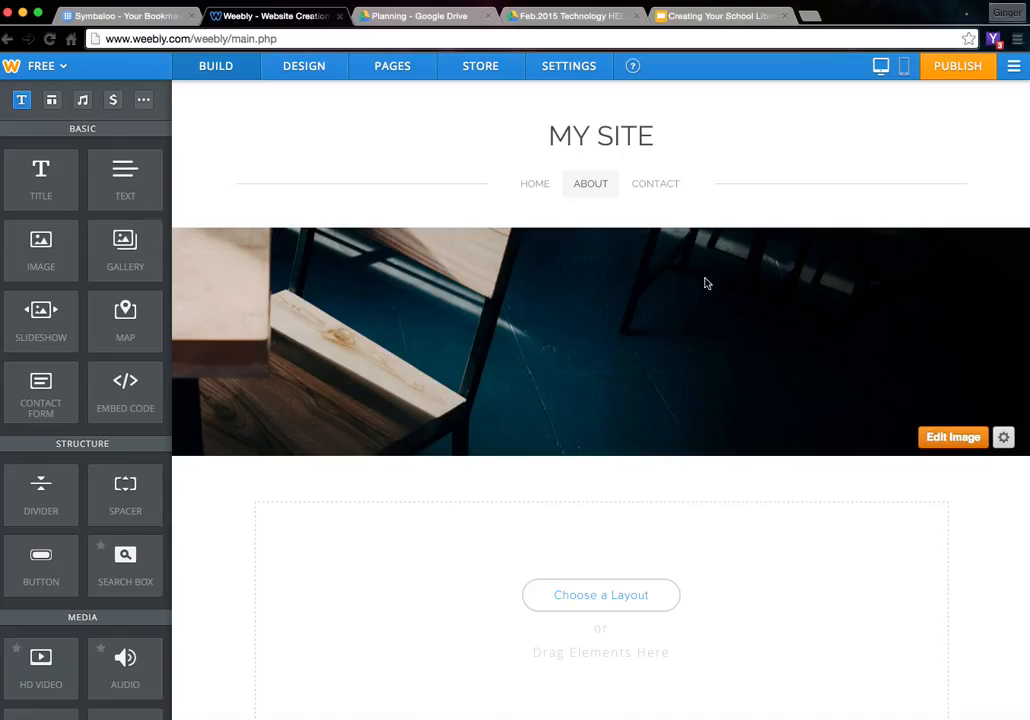
pyautogui.click(945, 437)
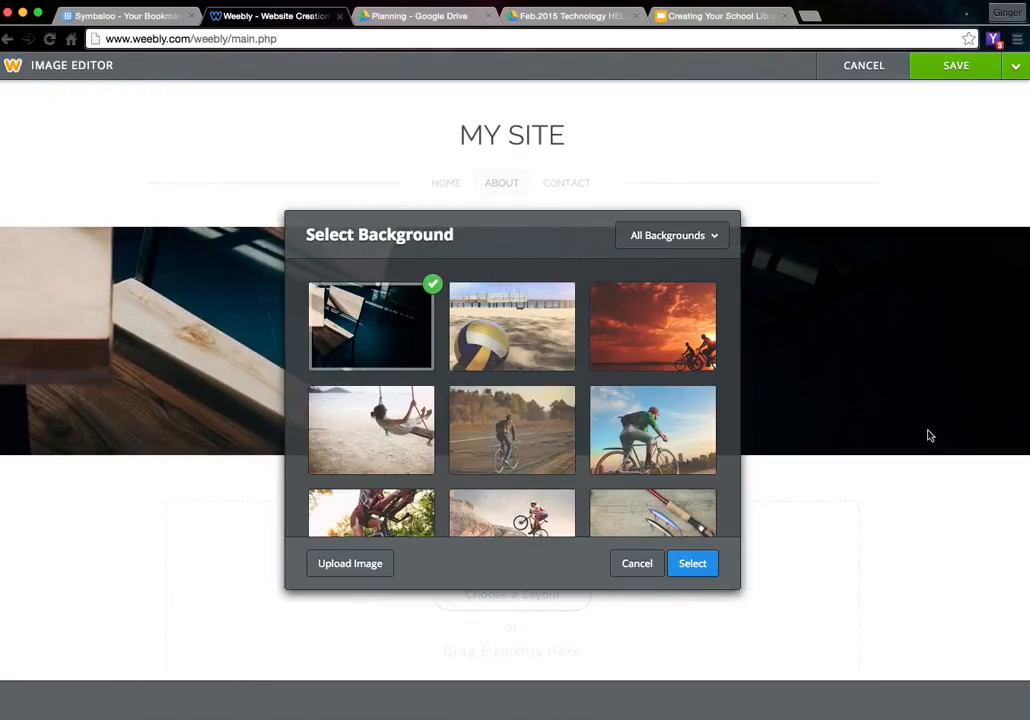
pyautogui.click(558, 362)
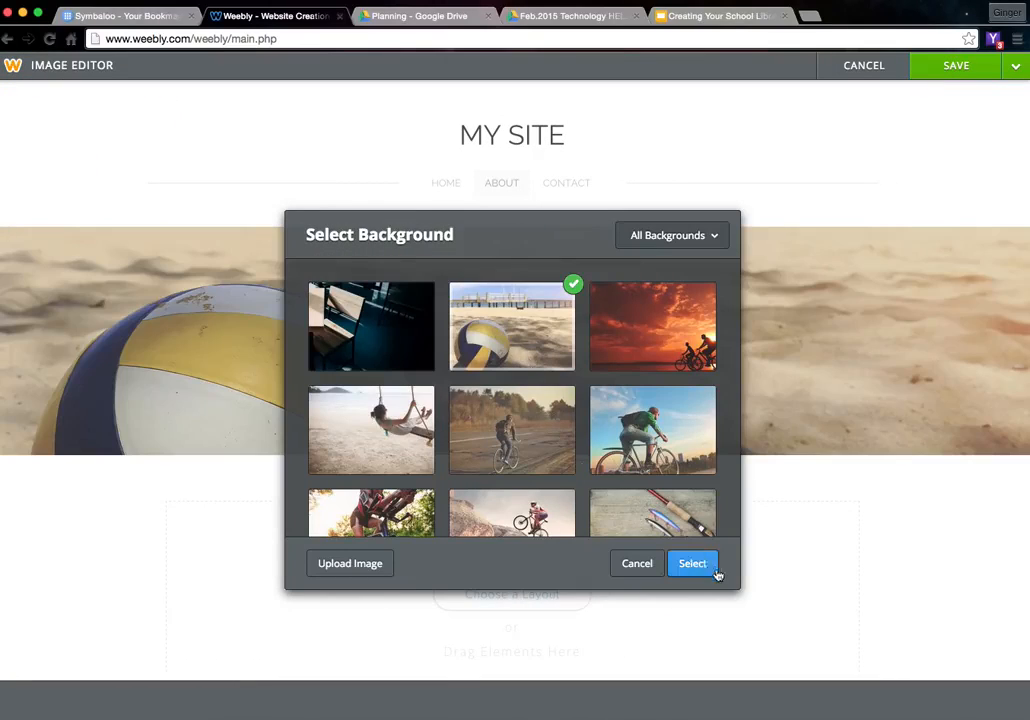
pyautogui.click(693, 564)
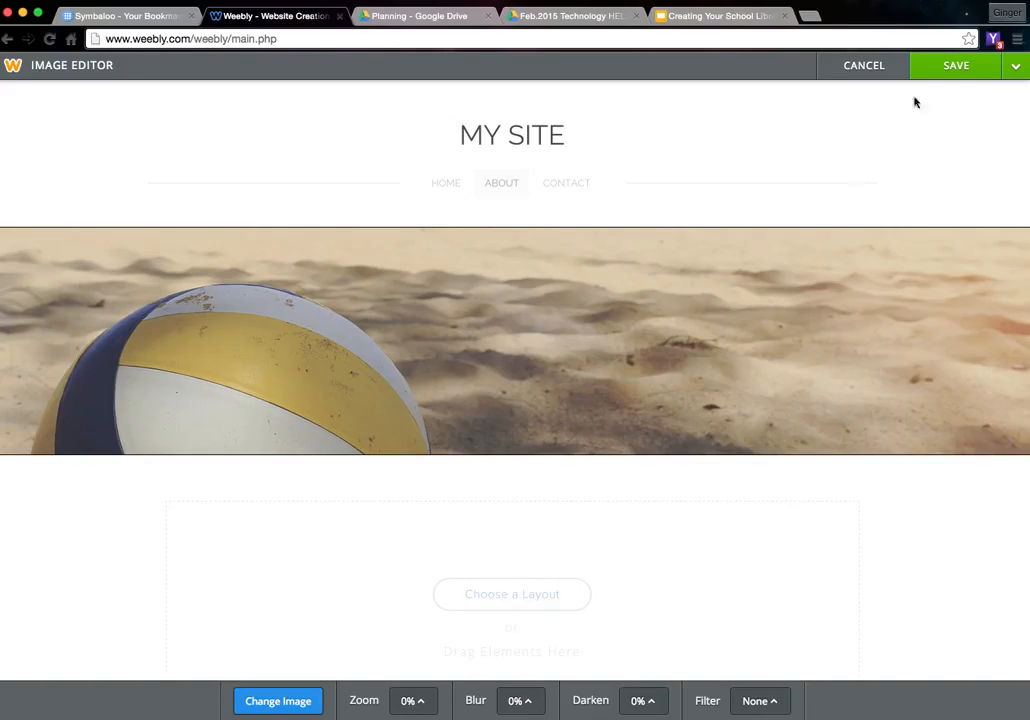
pyautogui.click(1015, 65)
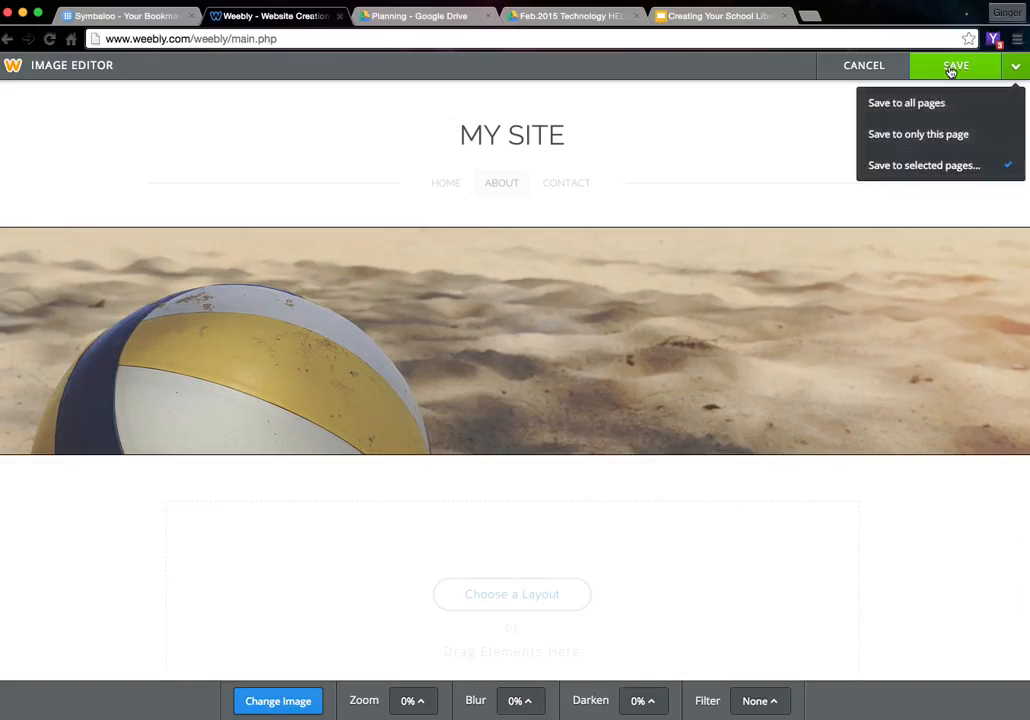
pyautogui.click(916, 140)
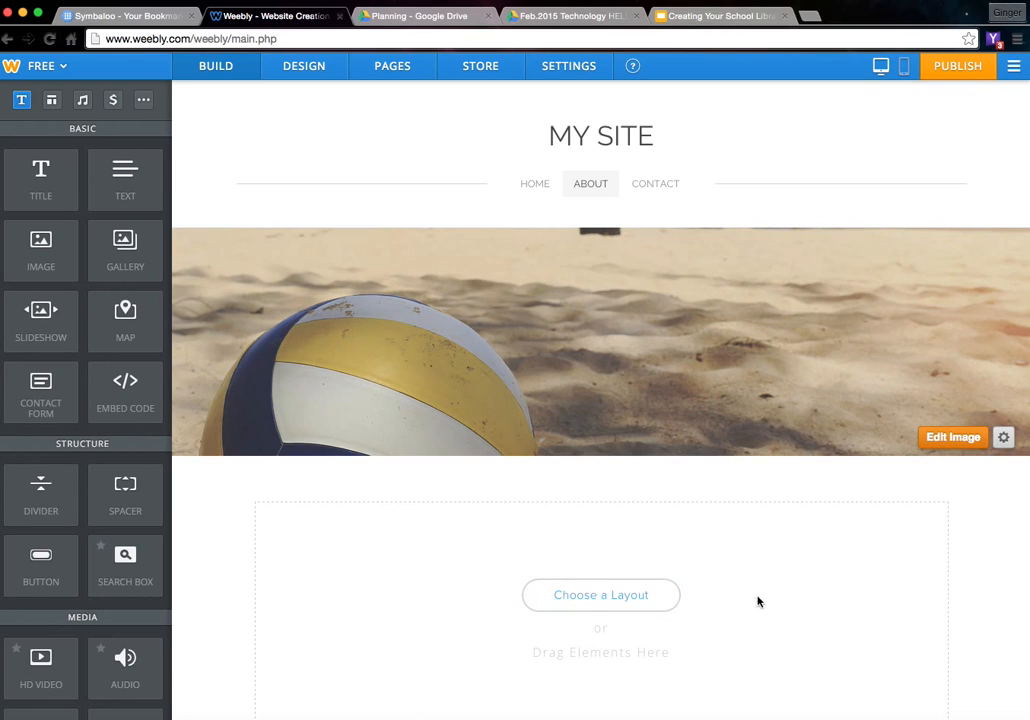
# Look through the ready-made About layouts for the page and close the chooser without applying one
pyautogui.click(587, 597)
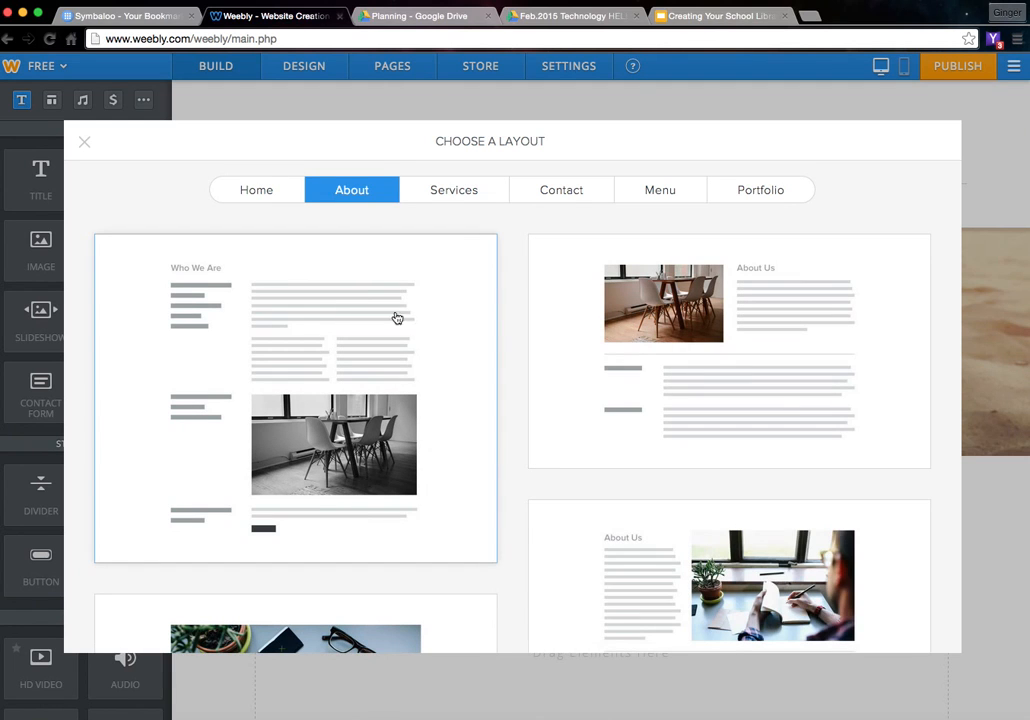
pyautogui.scroll(-5, 575, 436)
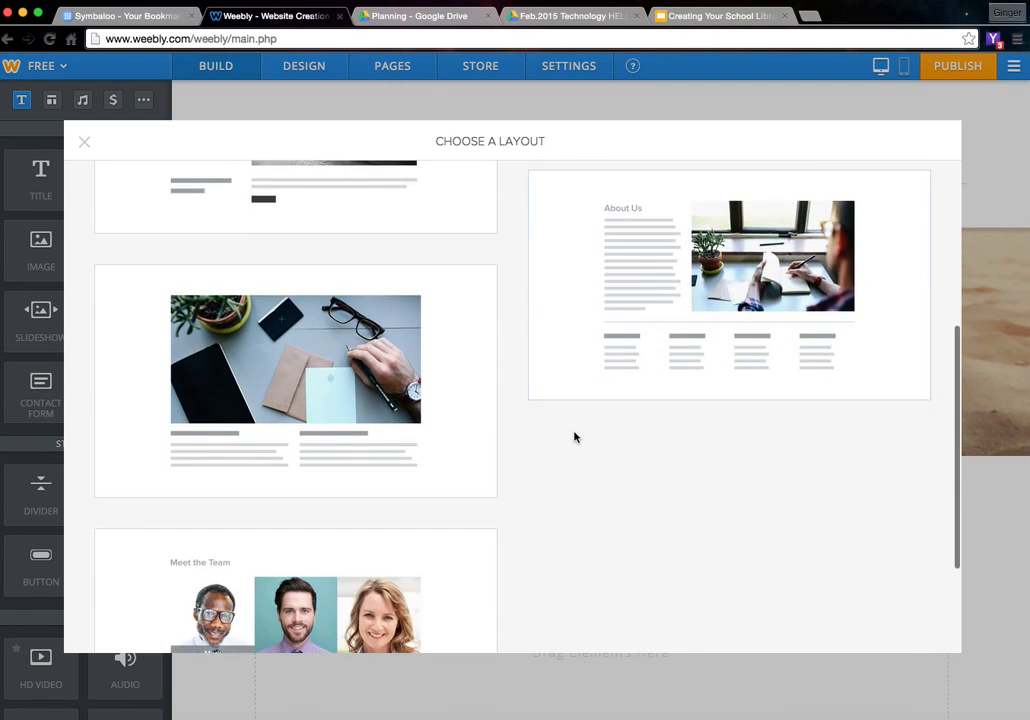
pyautogui.scroll(-3, 575, 436)
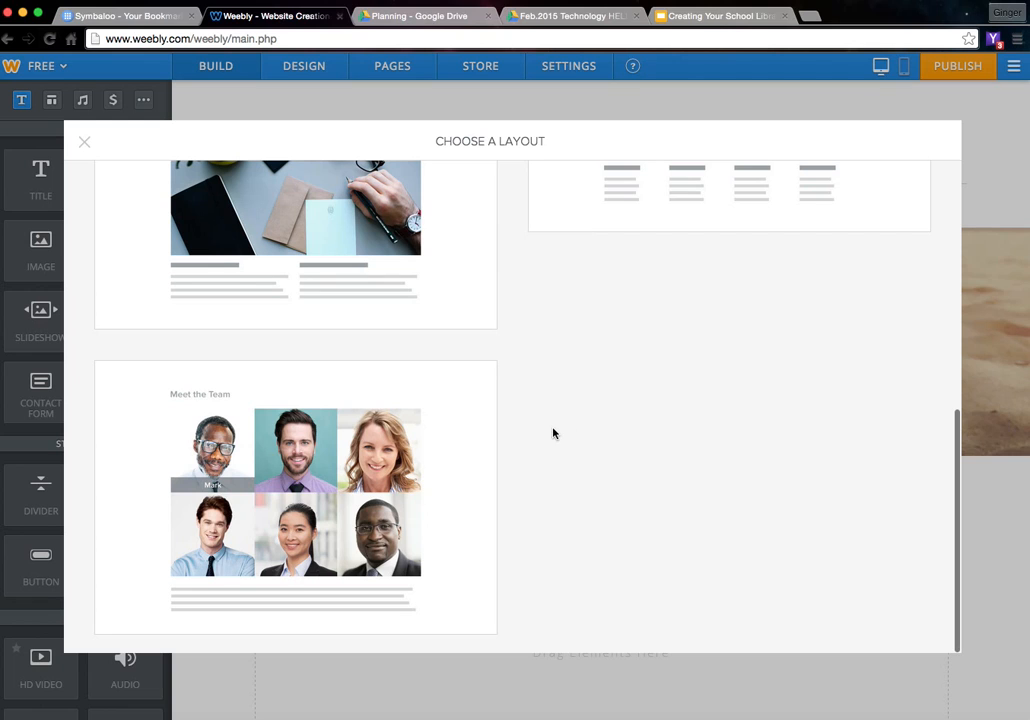
pyautogui.scroll(1, 537, 431)
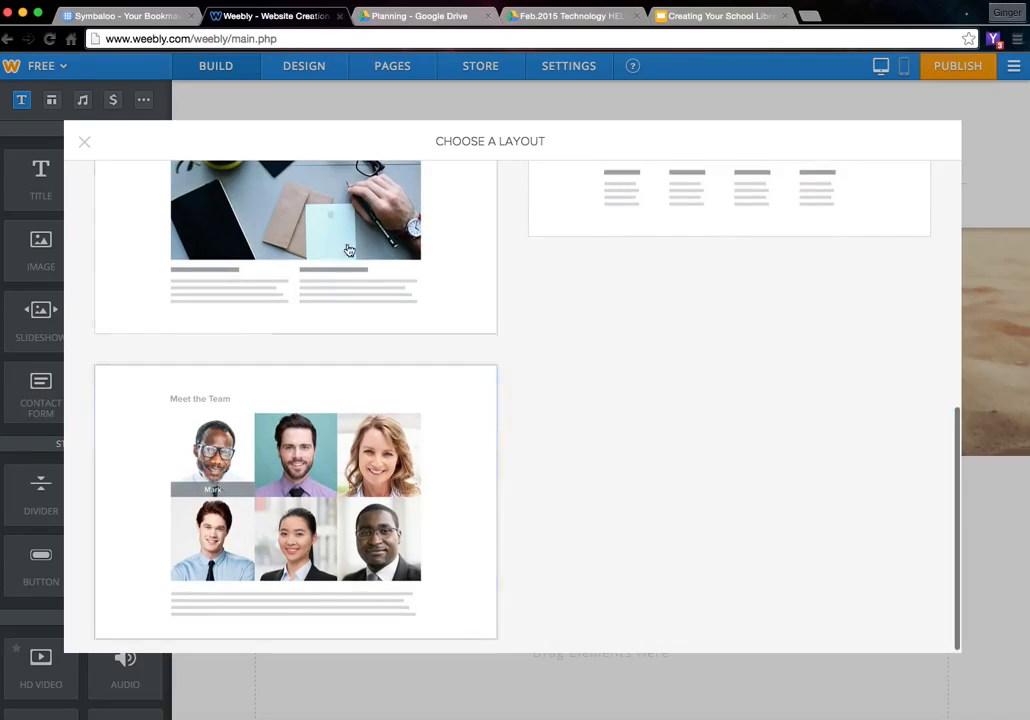
pyautogui.scroll(8, 554, 345)
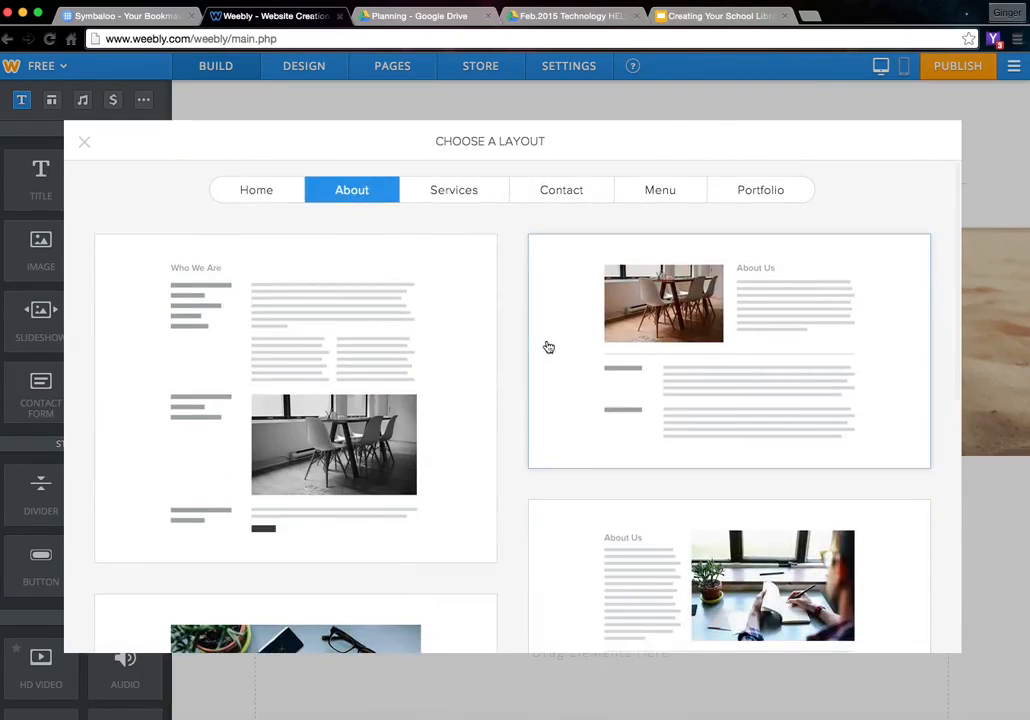
pyautogui.click(84, 145)
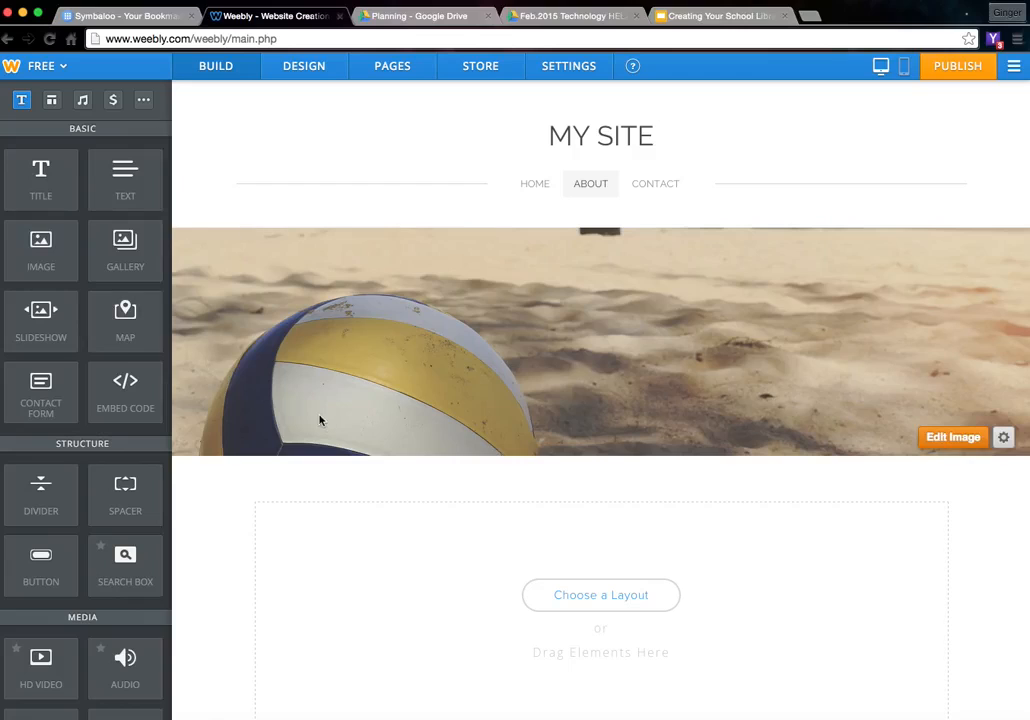
# Add a title element below the About page's header image and set its text to "Sports Page"
pyautogui.moveTo(41, 175); pyautogui.dragTo(430, 522)
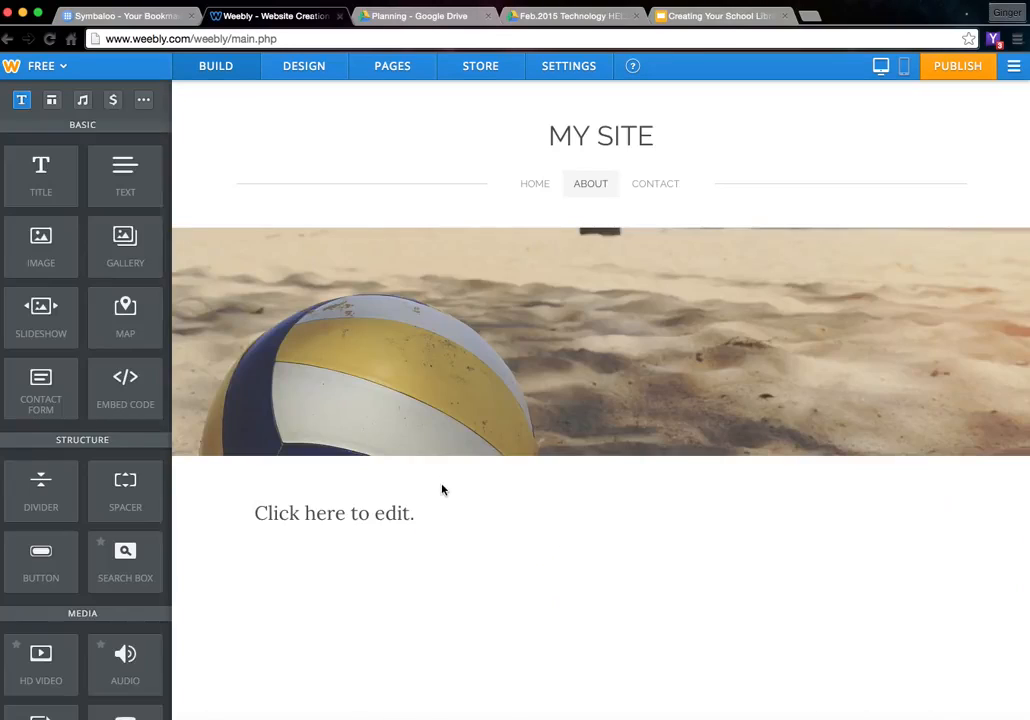
pyautogui.click(397, 514)
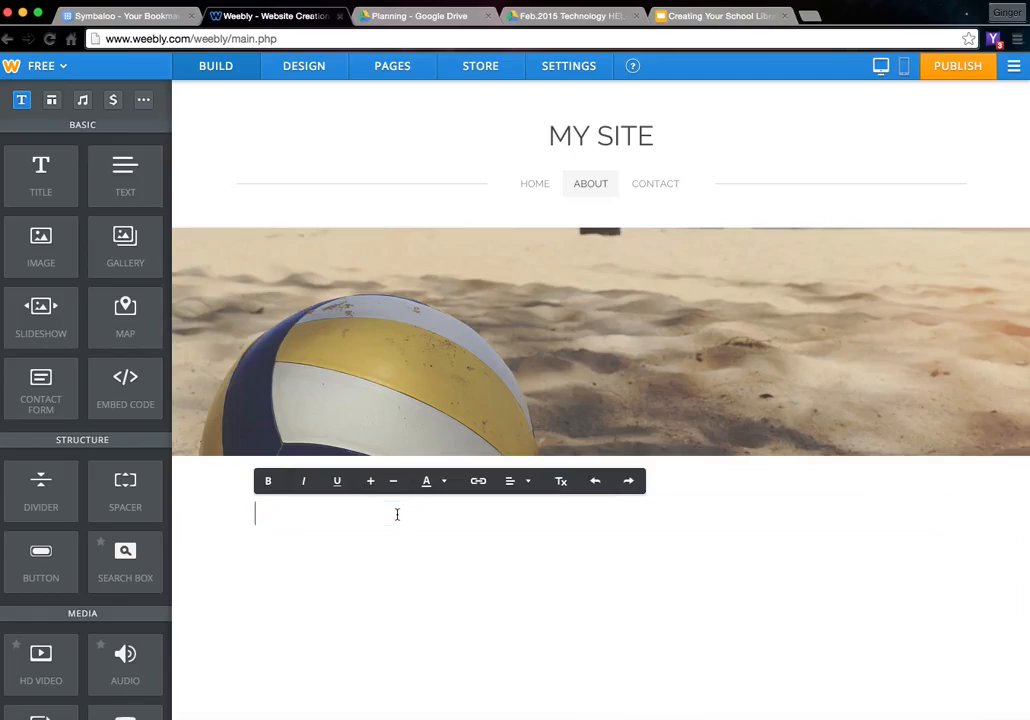
pyautogui.write('Sports Page')
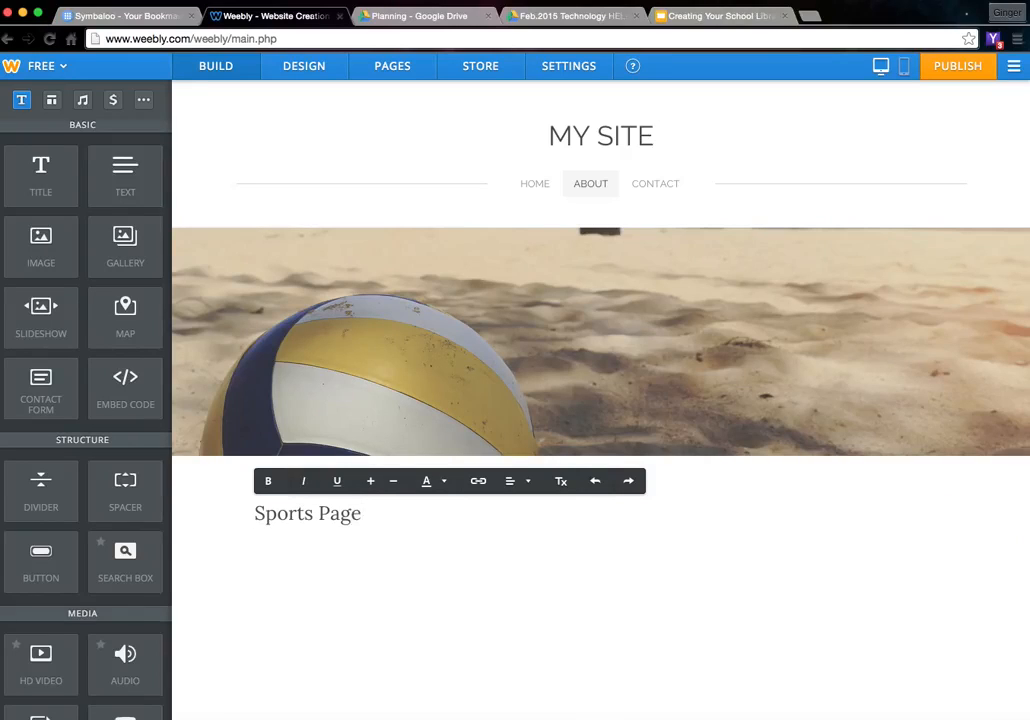
pyautogui.click(400, 554)
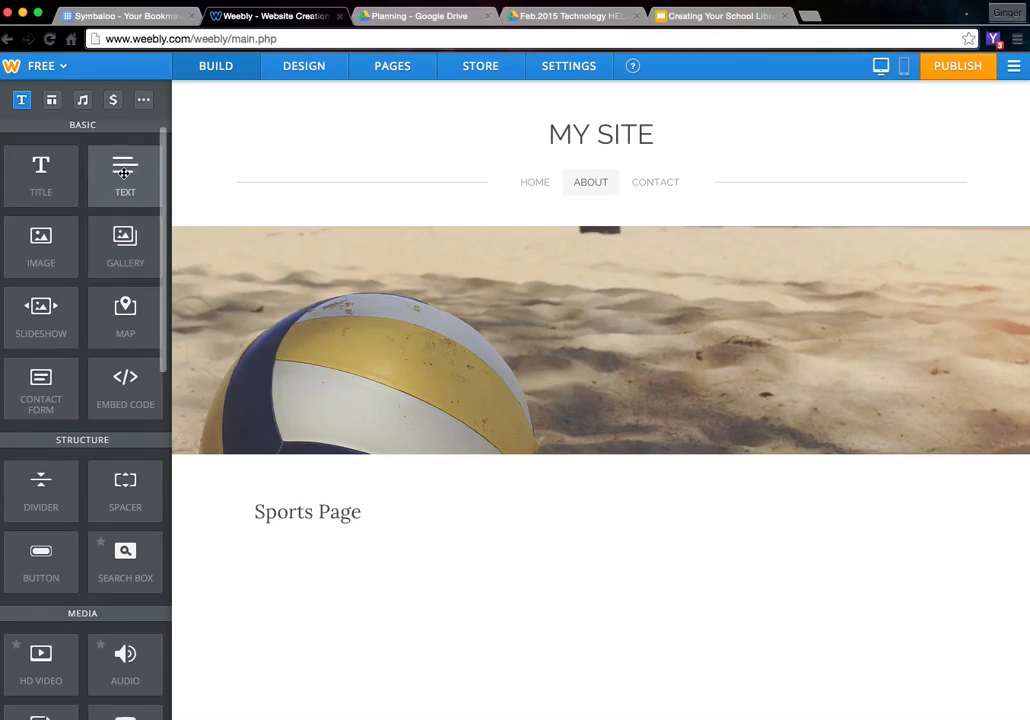
# Center the "Sports Page" title on the About page
pyautogui.tripleClick(305, 512)
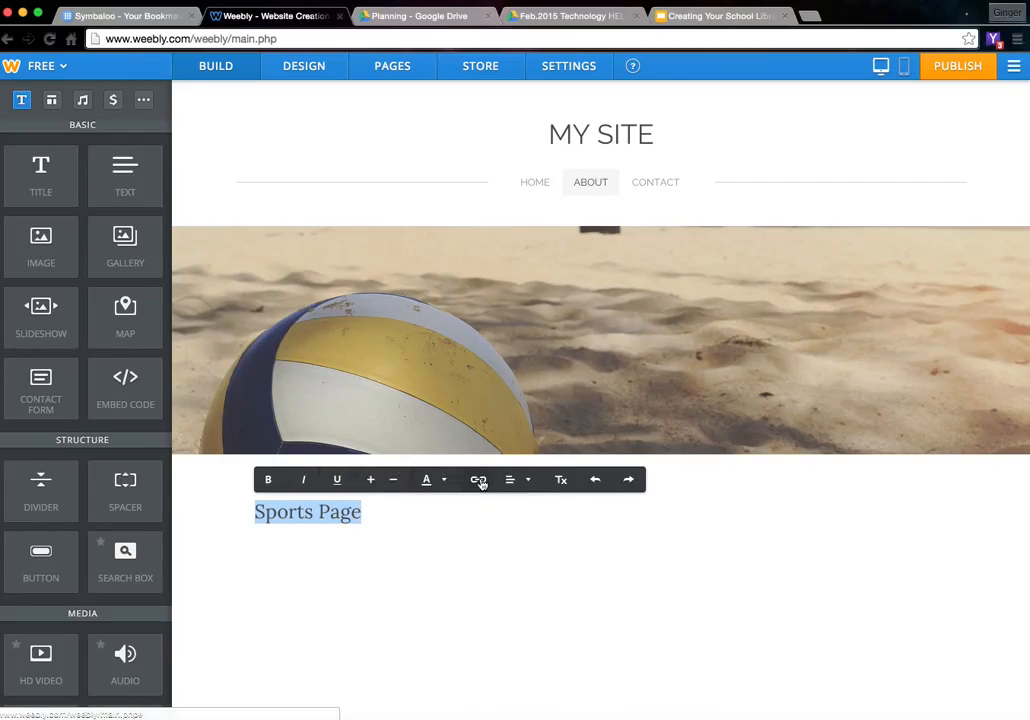
pyautogui.click(512, 481)
pyautogui.click(520, 530)
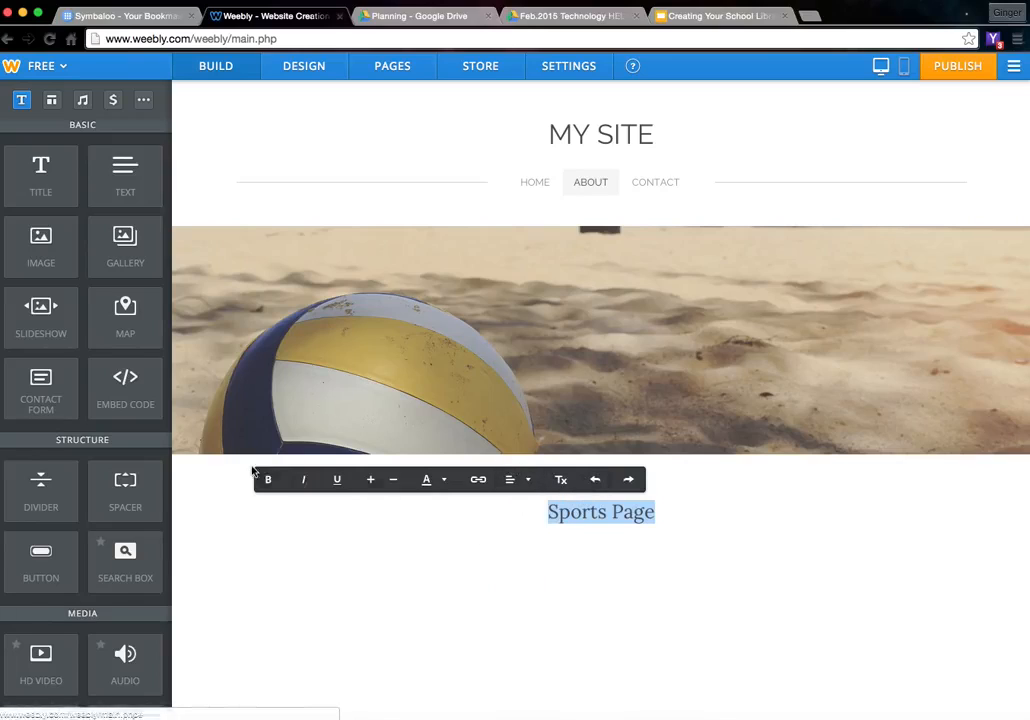
pyautogui.click(489, 556)
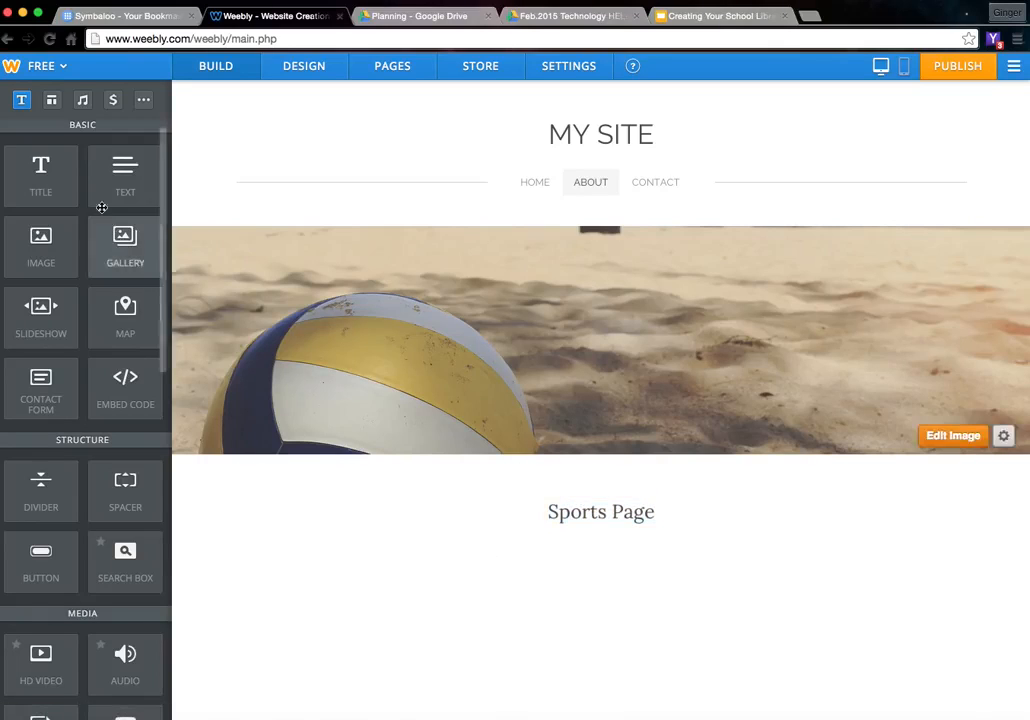
# Add a text element and position it at full width directly beneath the "Sports Page" title
pyautogui.moveTo(118, 177); pyautogui.dragTo(263, 512)
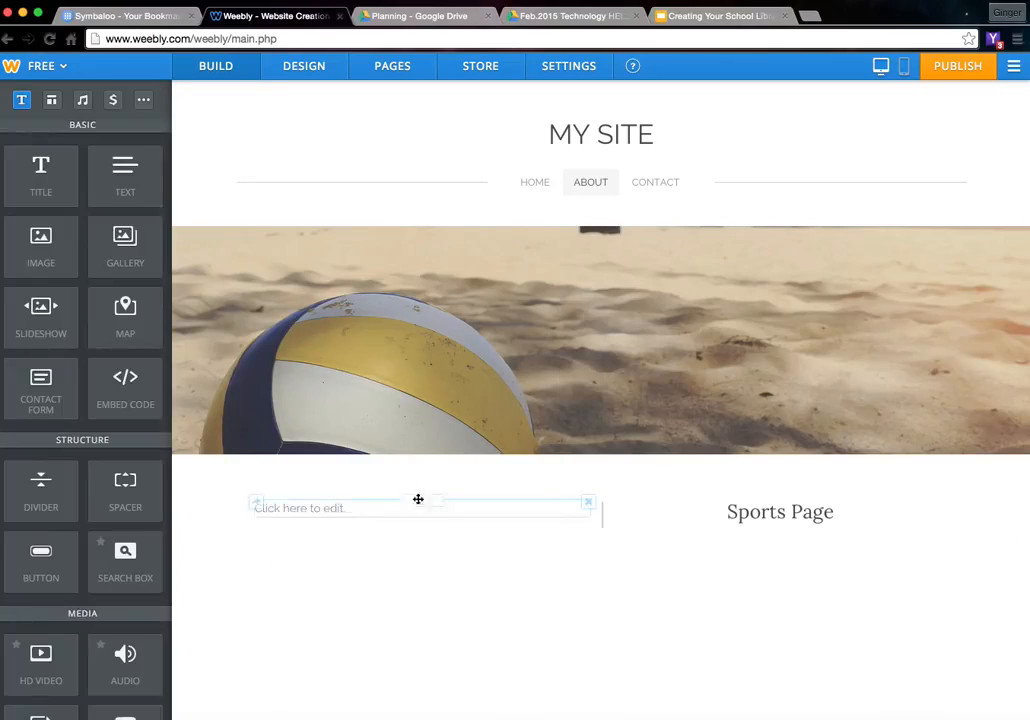
pyautogui.moveTo(416, 501); pyautogui.dragTo(549, 556)
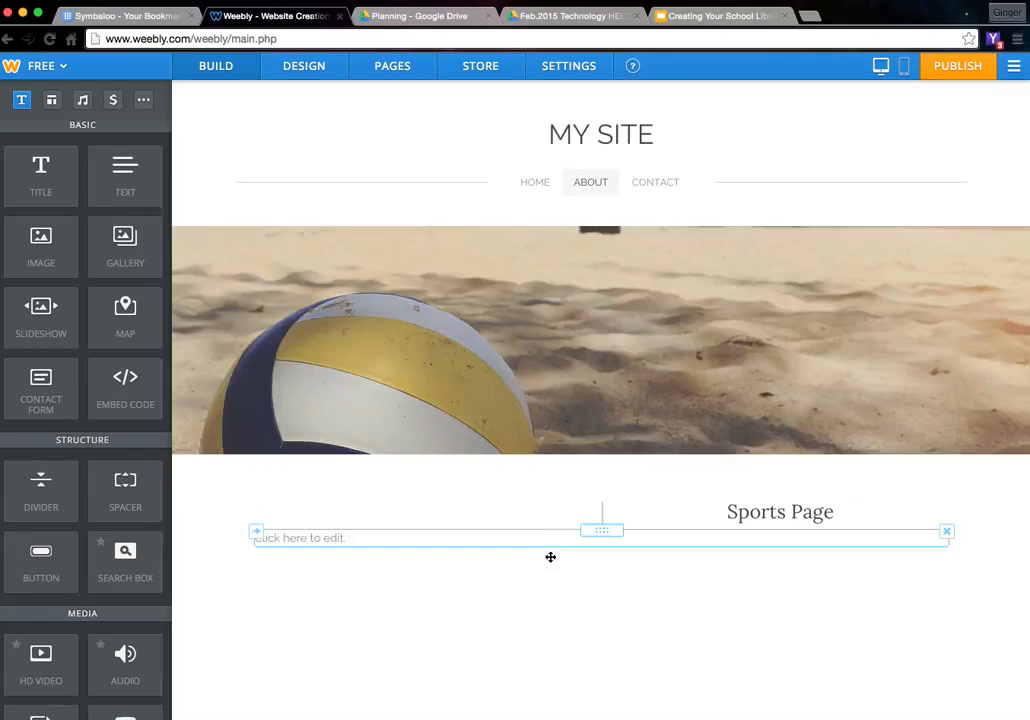
pyautogui.click(290, 535)
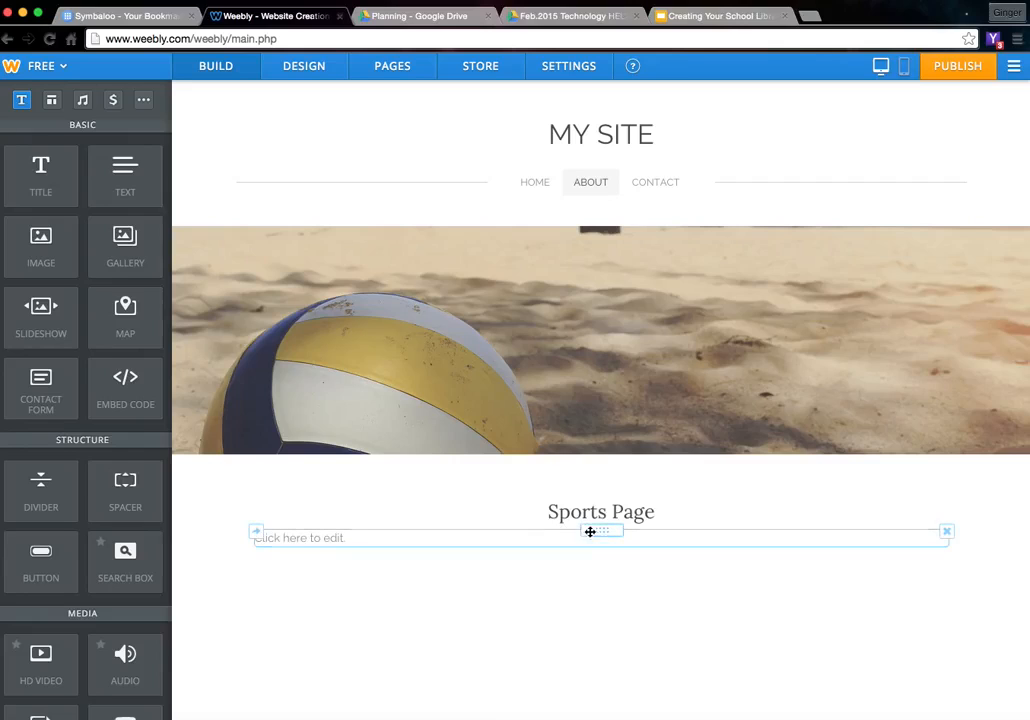
pyautogui.moveTo(605, 522); pyautogui.dragTo(947, 514)
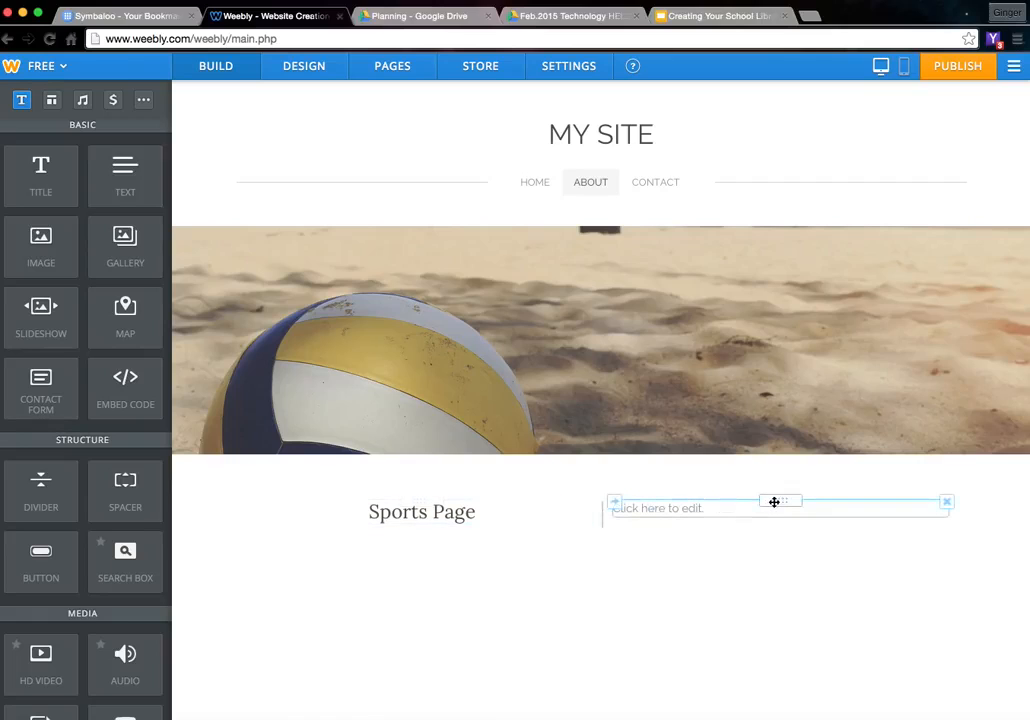
pyautogui.moveTo(772, 501); pyautogui.dragTo(697, 545)
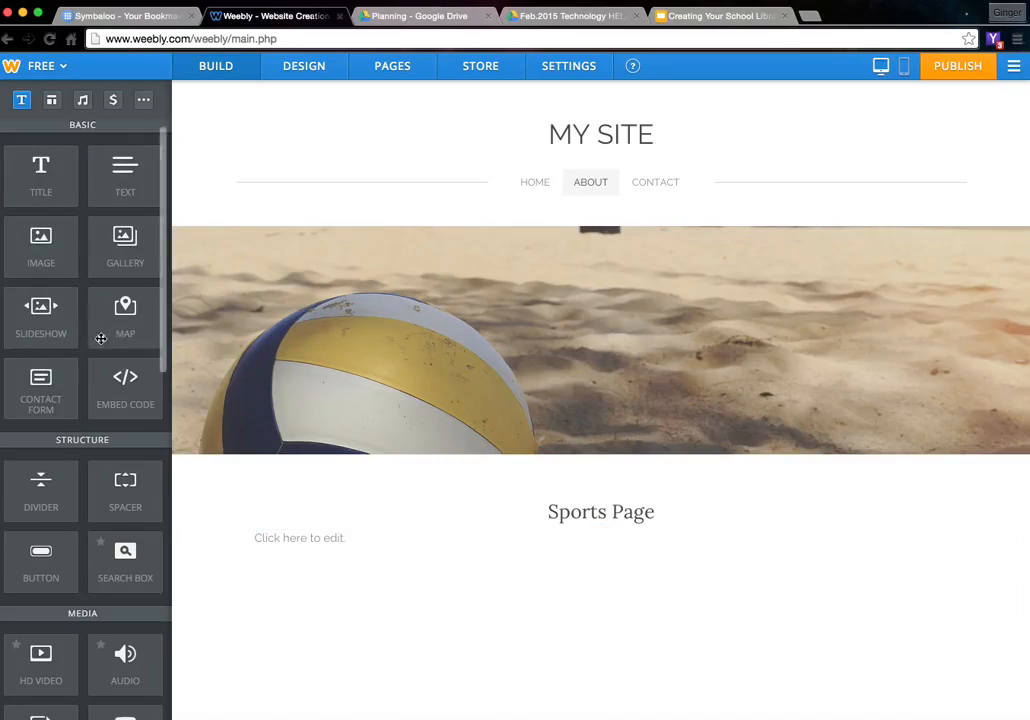
# Enter "This page is dedicated to all the sports resources in our library" in the text element and center it
pyautogui.click(332, 538)
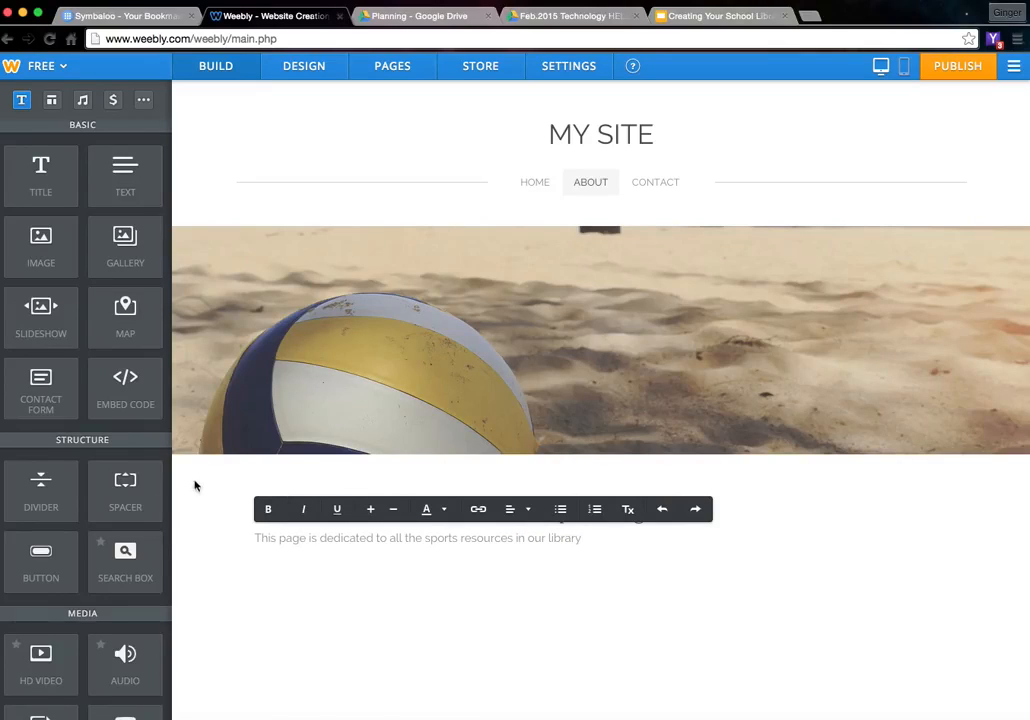
pyautogui.click(372, 538)
pyautogui.click(529, 510)
pyautogui.click(519, 584)
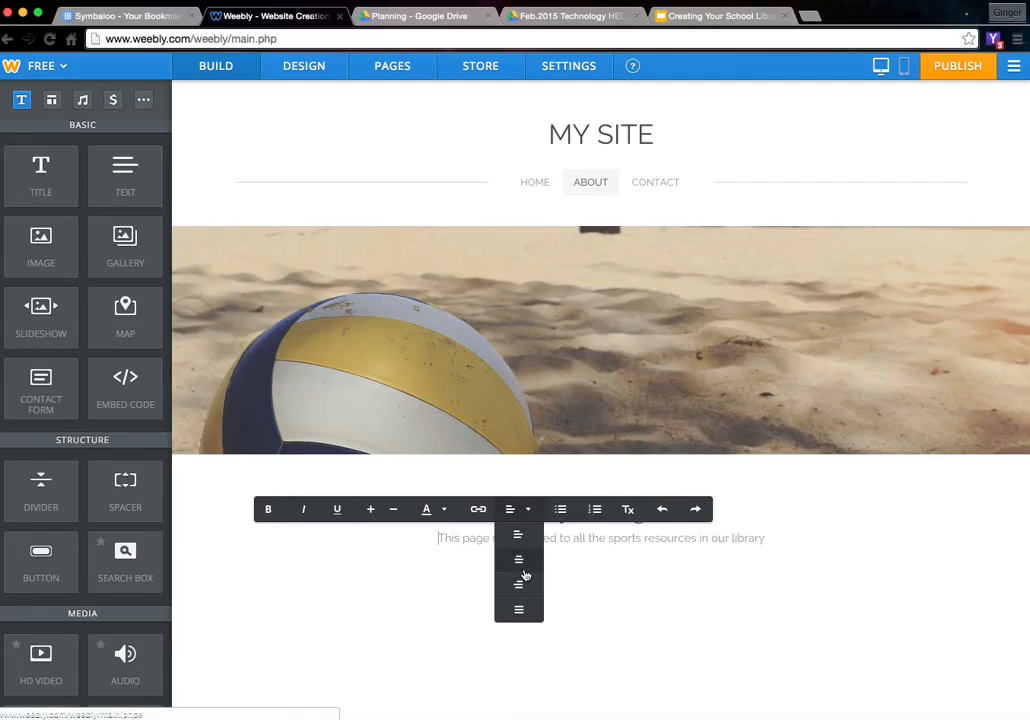
pyautogui.click(529, 510)
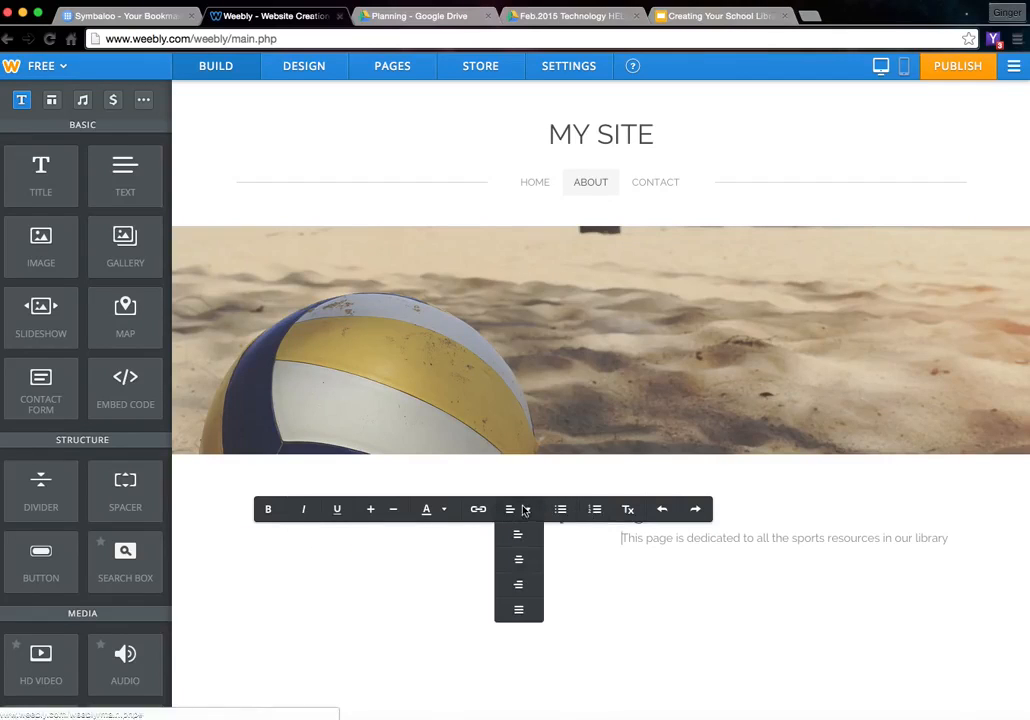
pyautogui.click(521, 556)
pyautogui.click(350, 571)
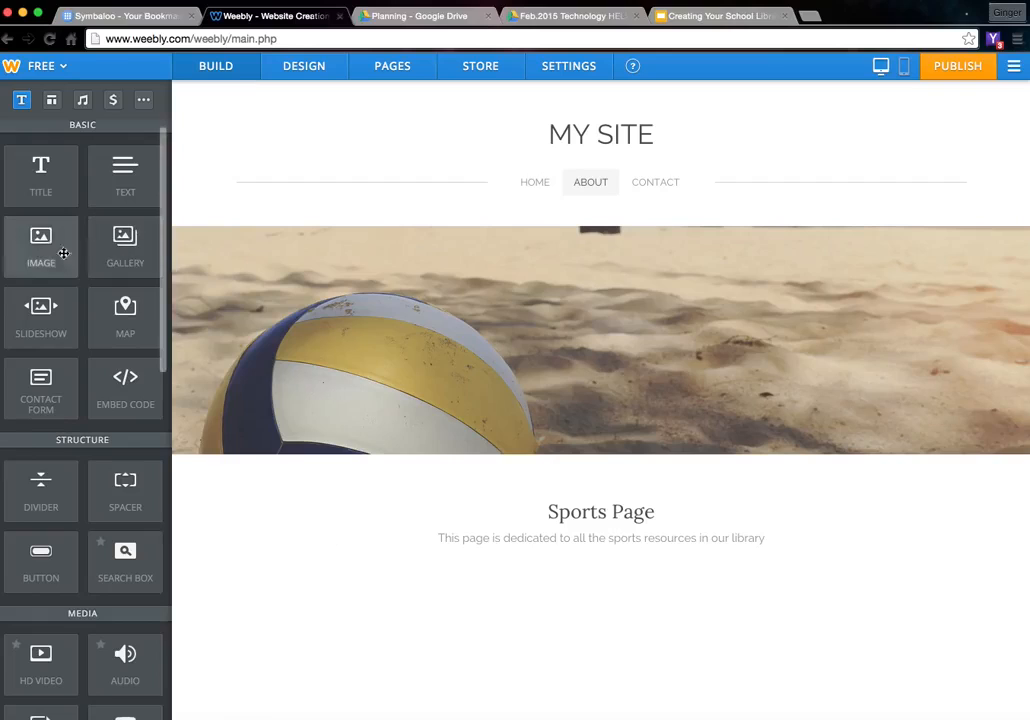
# Add three image elements side by side below the sports text, and view the image source options without uploading a picture
pyautogui.moveTo(41, 255); pyautogui.dragTo(418, 600)
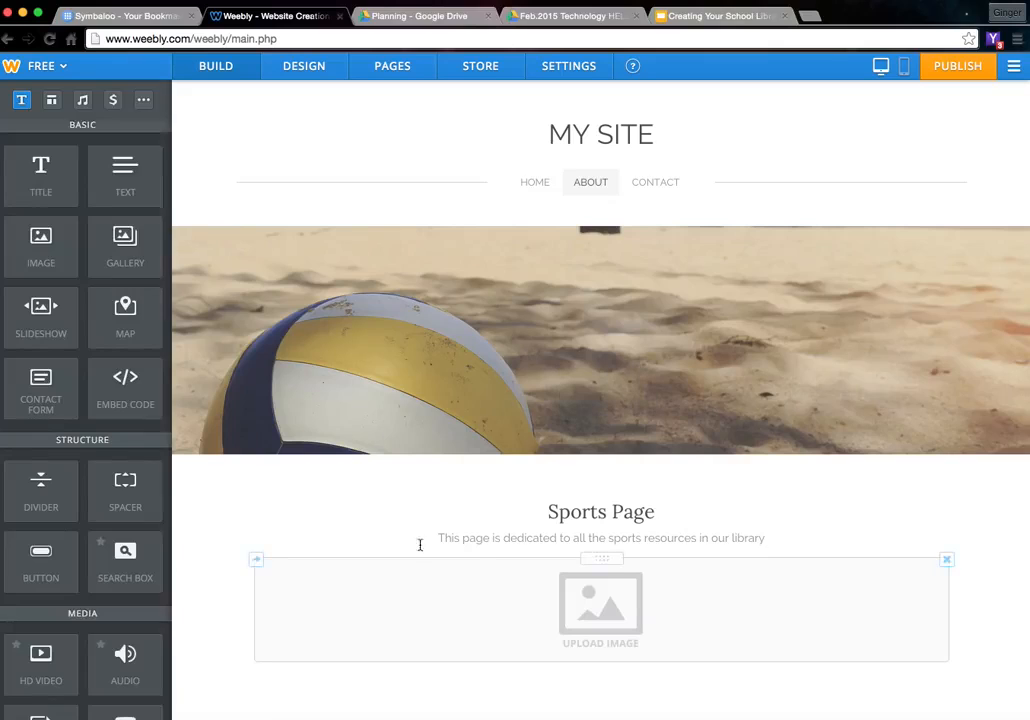
pyautogui.moveTo(48, 262); pyautogui.dragTo(265, 614)
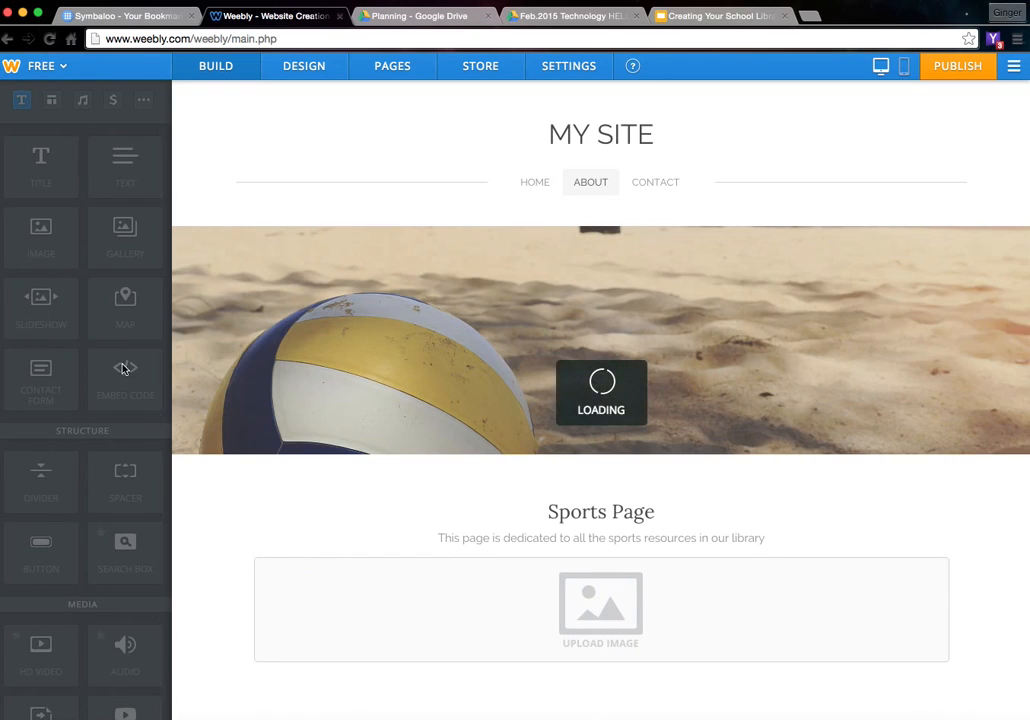
pyautogui.moveTo(58, 266); pyautogui.dragTo(209, 616)
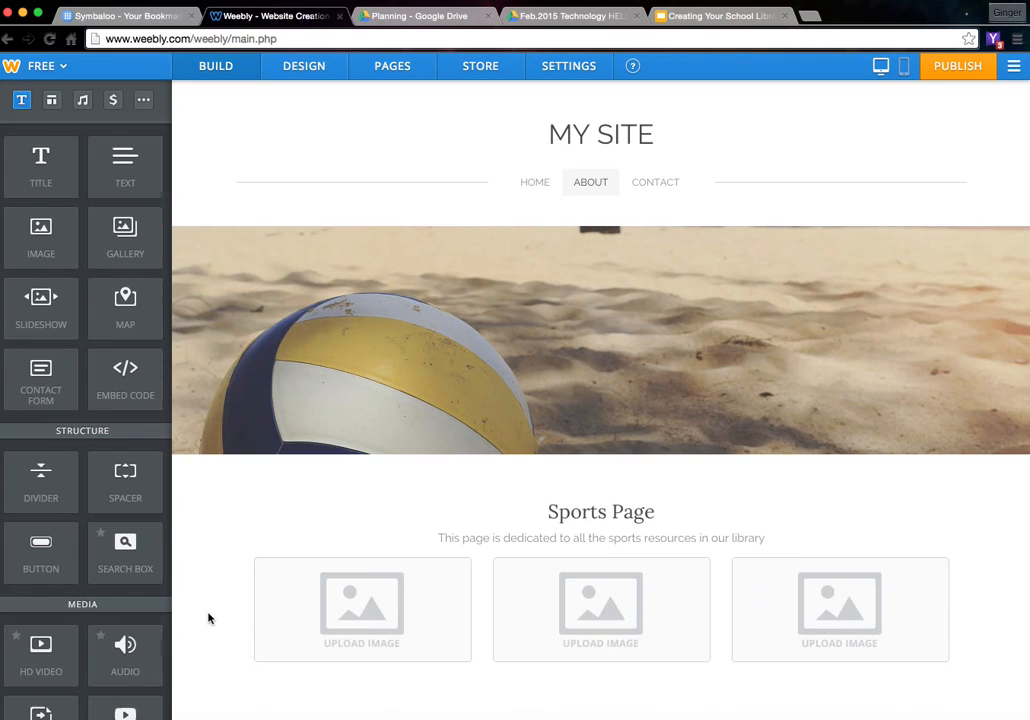
pyautogui.click(359, 612)
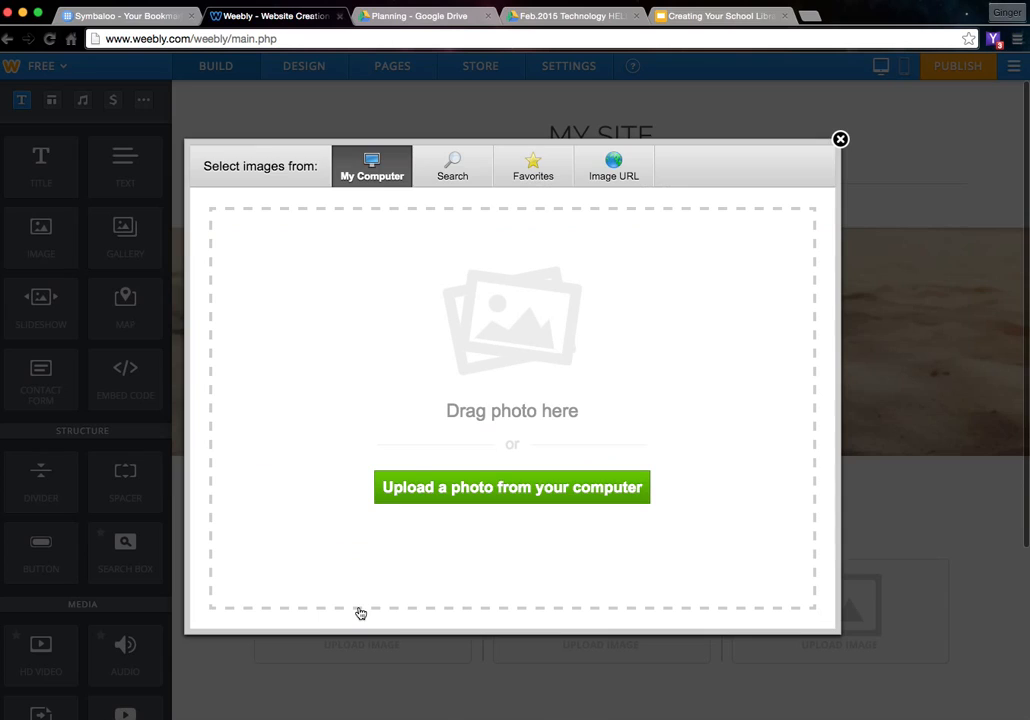
pyautogui.click(840, 140)
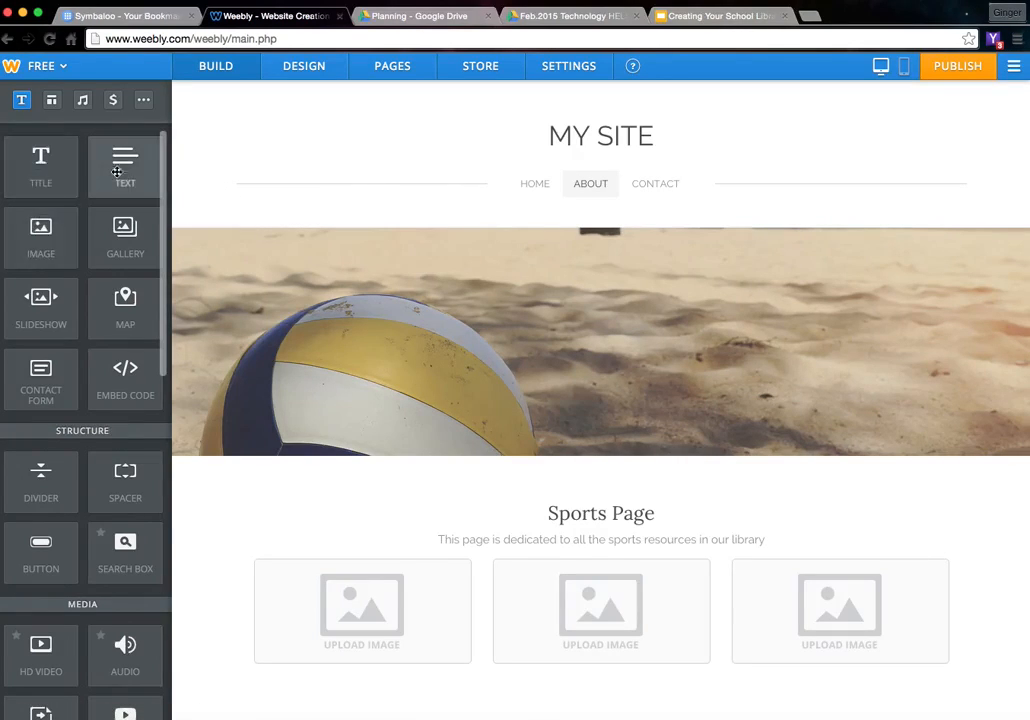
# Browse the available site themes and return to the design options without applying one
pyautogui.click(217, 68)
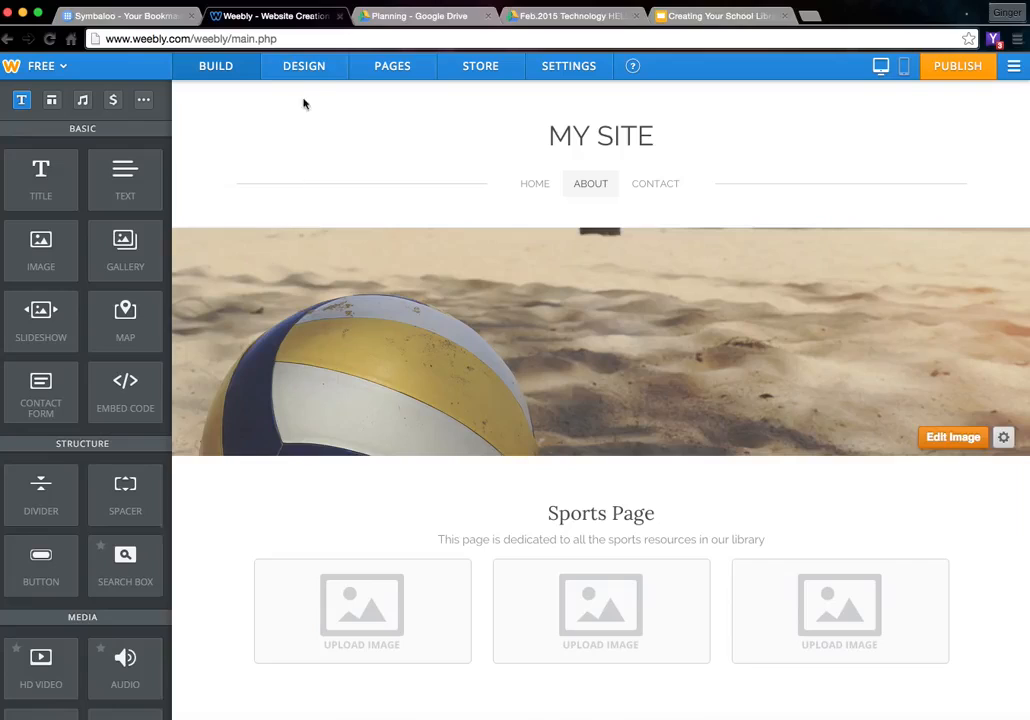
pyautogui.click(302, 65)
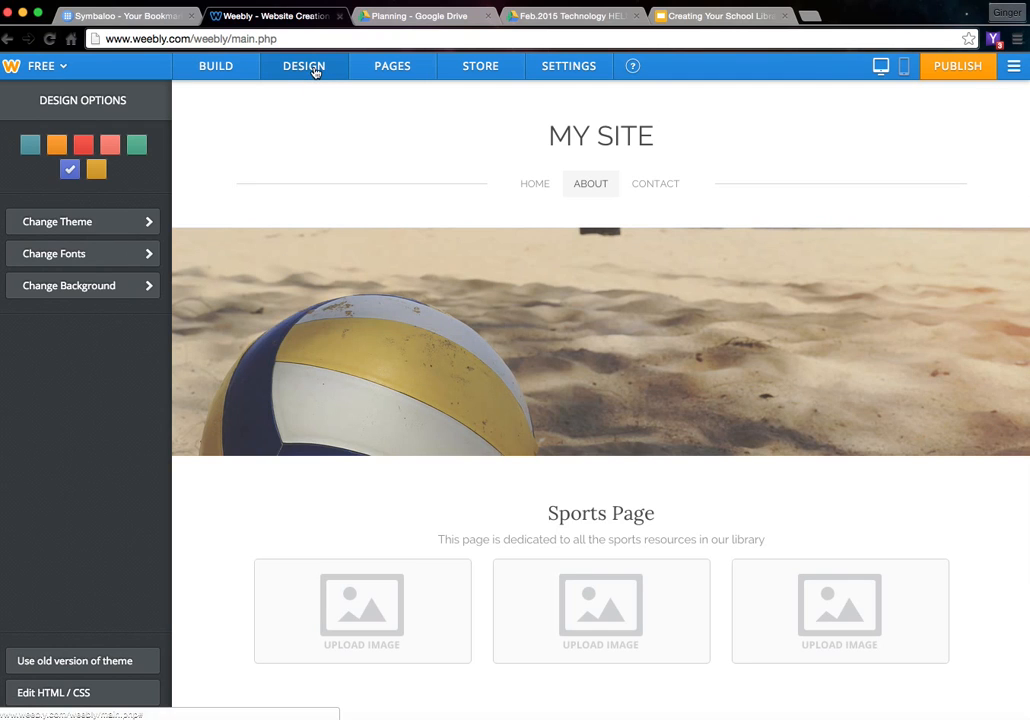
pyautogui.click(133, 230)
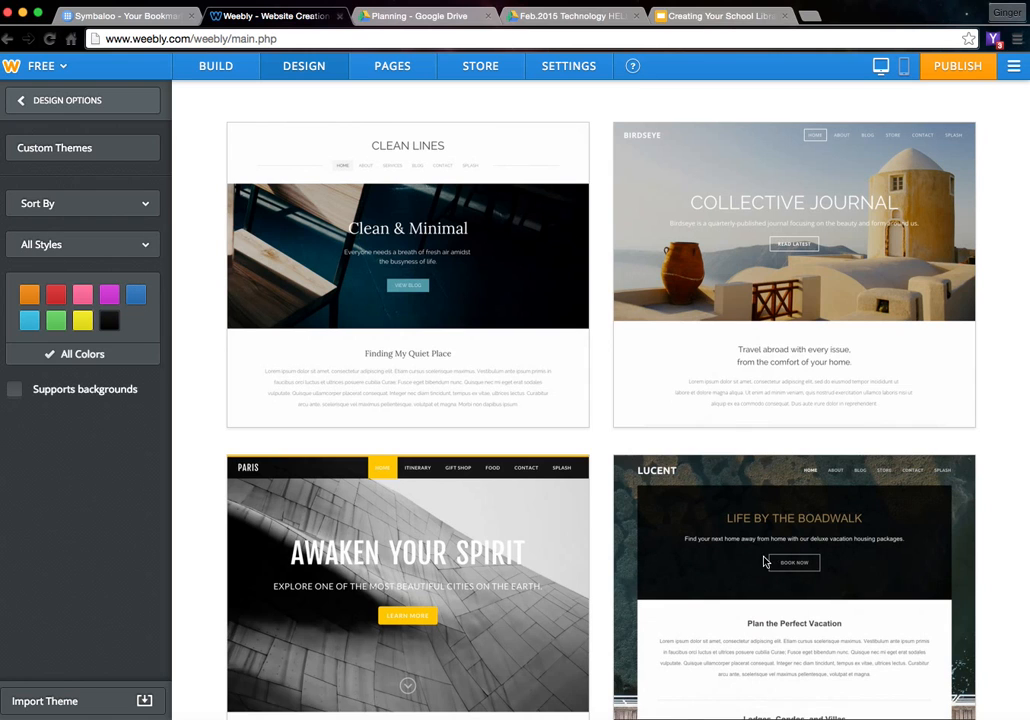
pyautogui.scroll(-3, 632, 600)
pyautogui.scroll(3, 756, 559)
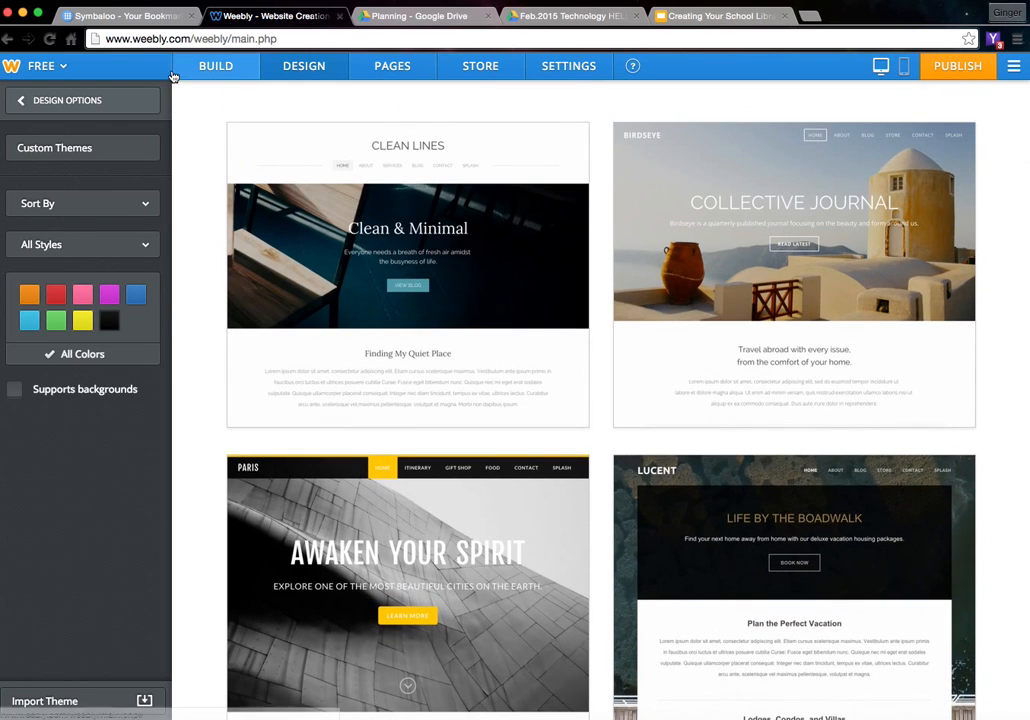
pyautogui.click(21, 102)
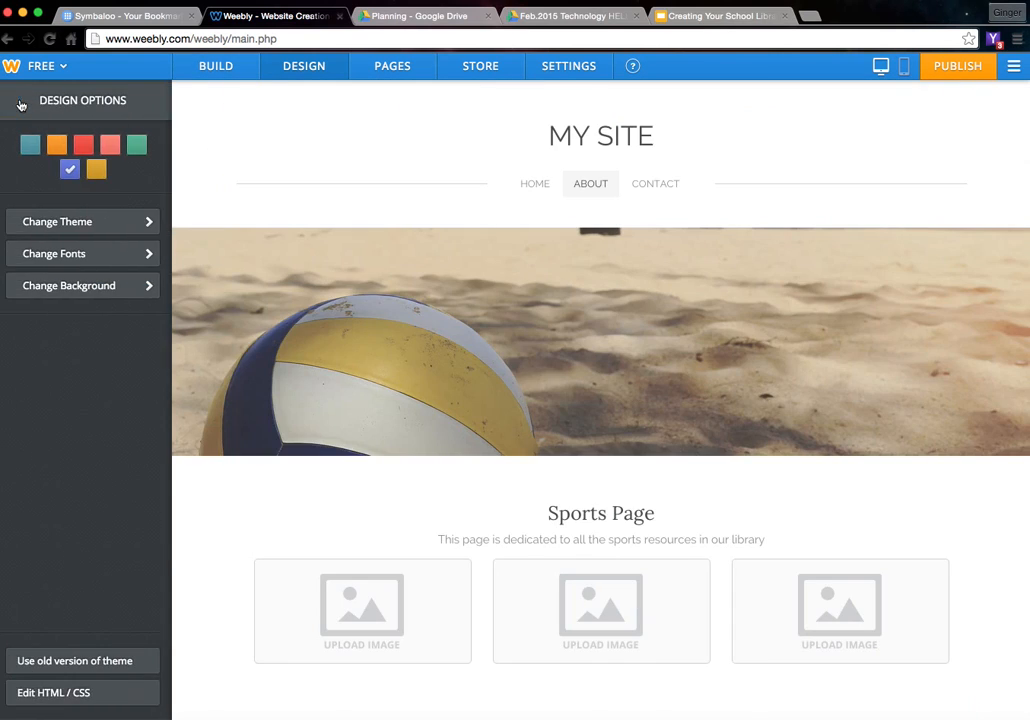
# Change the site title to "I LOVE MY LIBRARY" and set its font to Amaranth
pyautogui.click(81, 260)
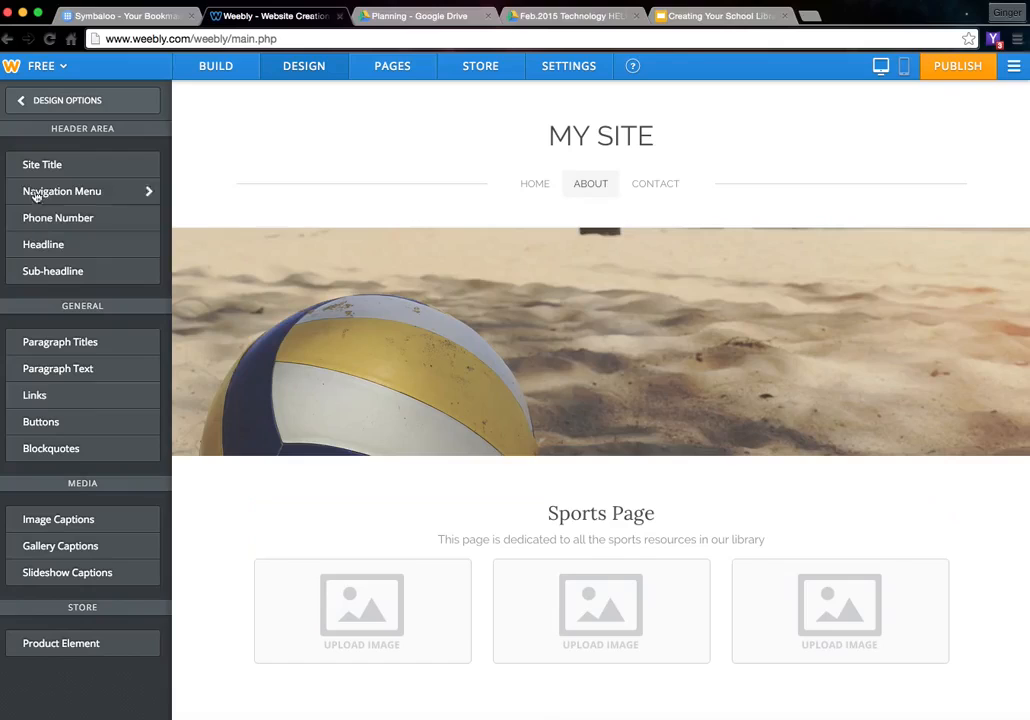
pyautogui.click(58, 165)
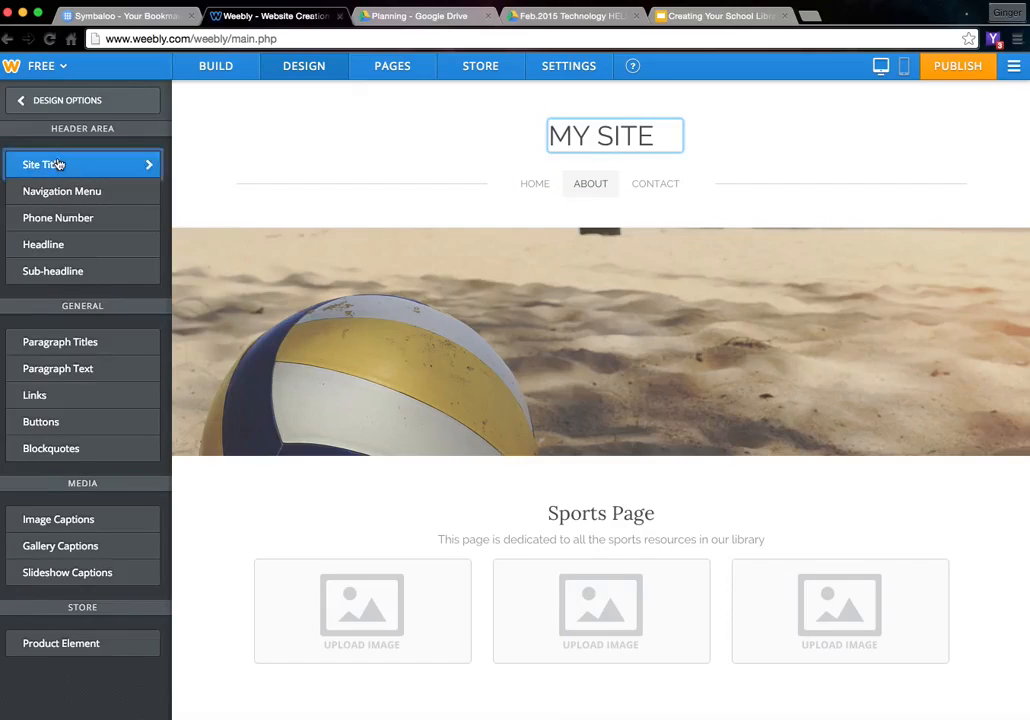
pyautogui.tripleClick(590, 135)
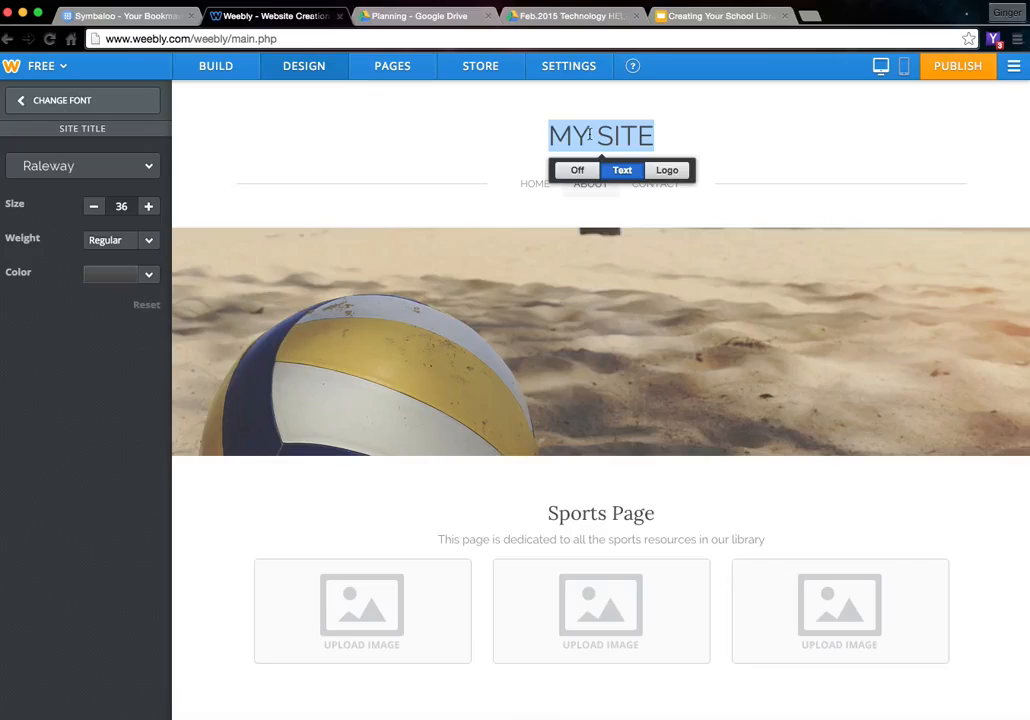
pyautogui.write('I L')
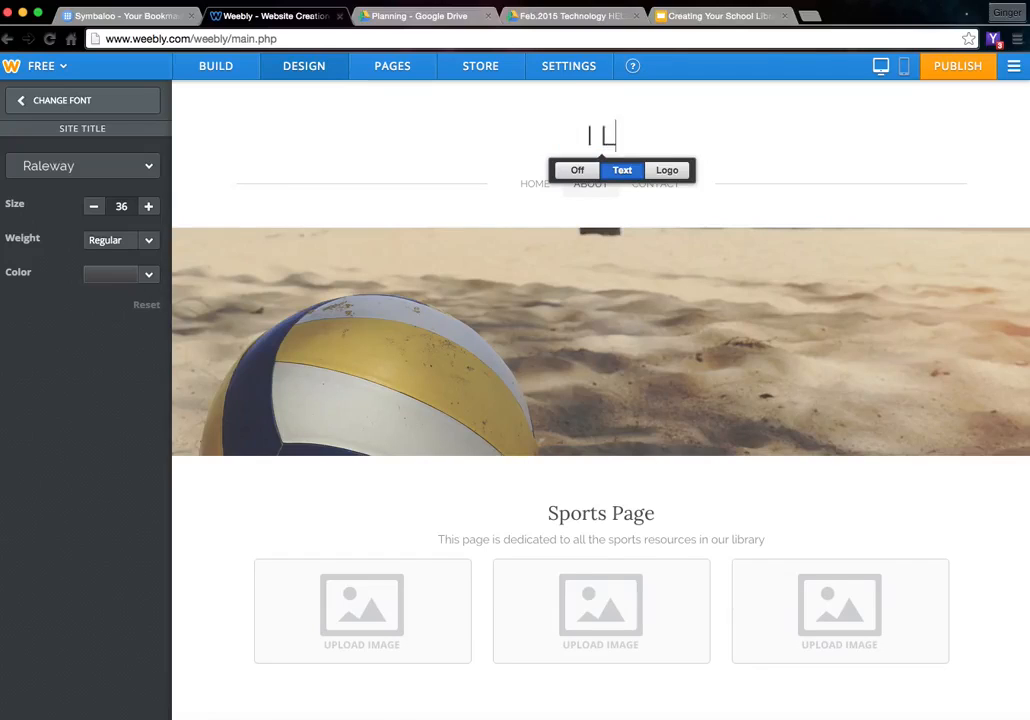
pyautogui.write('OVE MY LIBRARY')
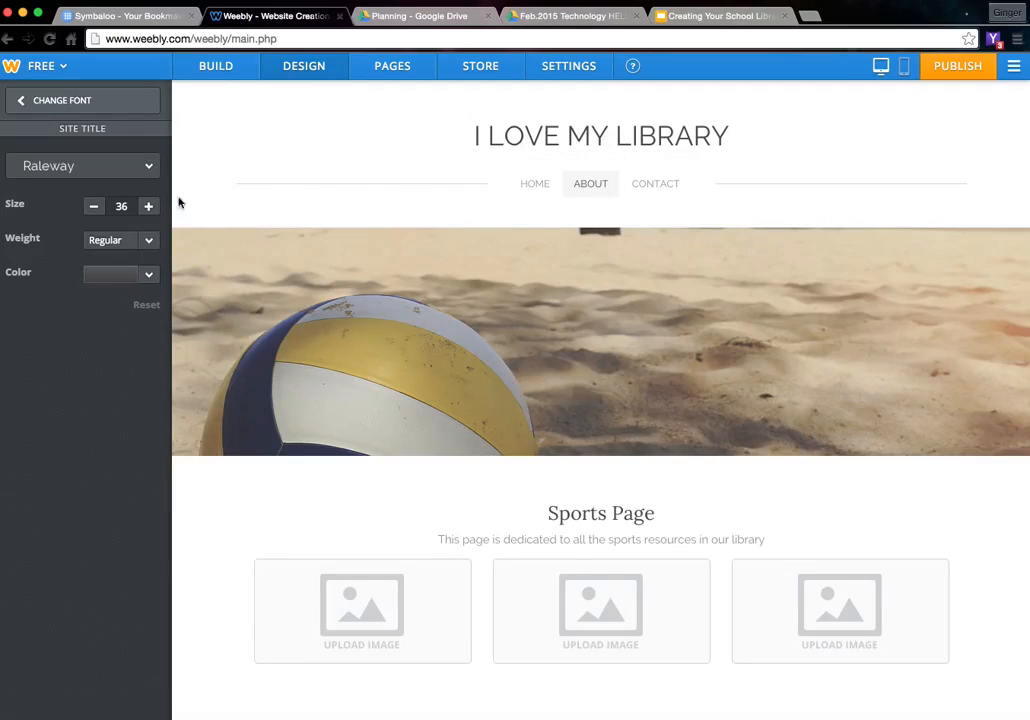
pyautogui.click(143, 168)
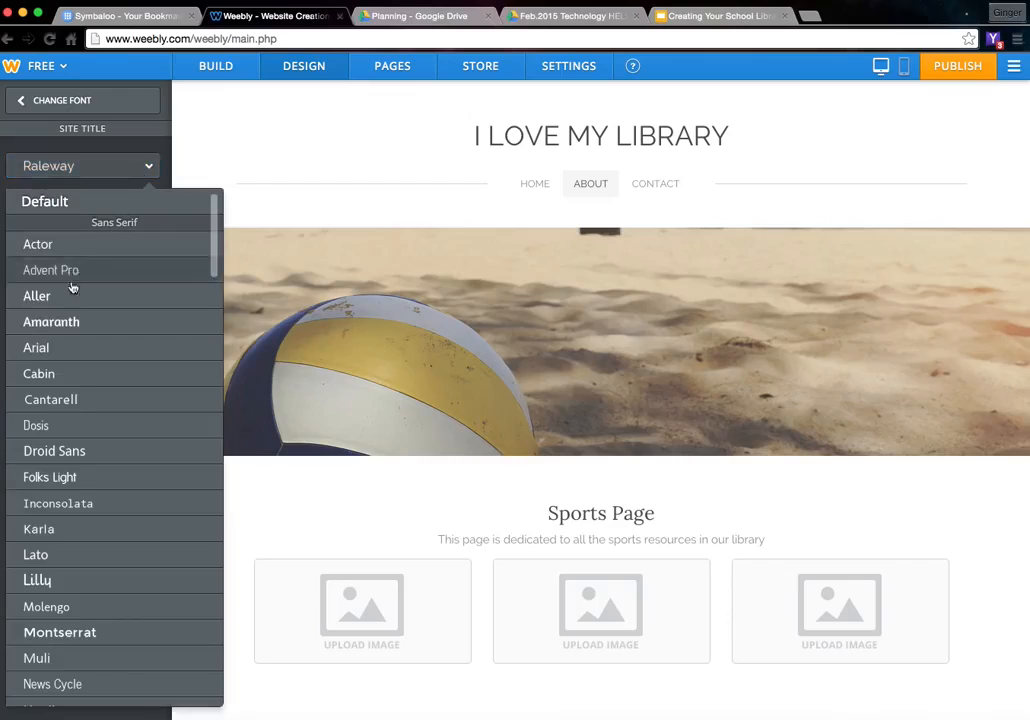
pyautogui.click(69, 322)
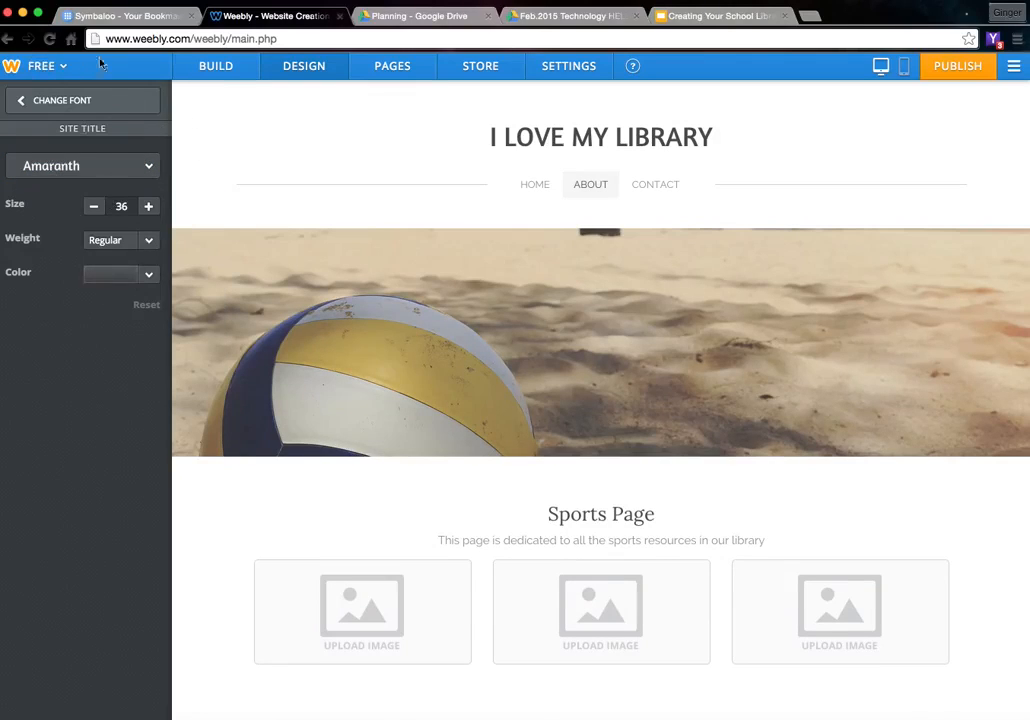
# Review the Home page's settings and visibility options, then the store setup dashboard
pyautogui.click(387, 68)
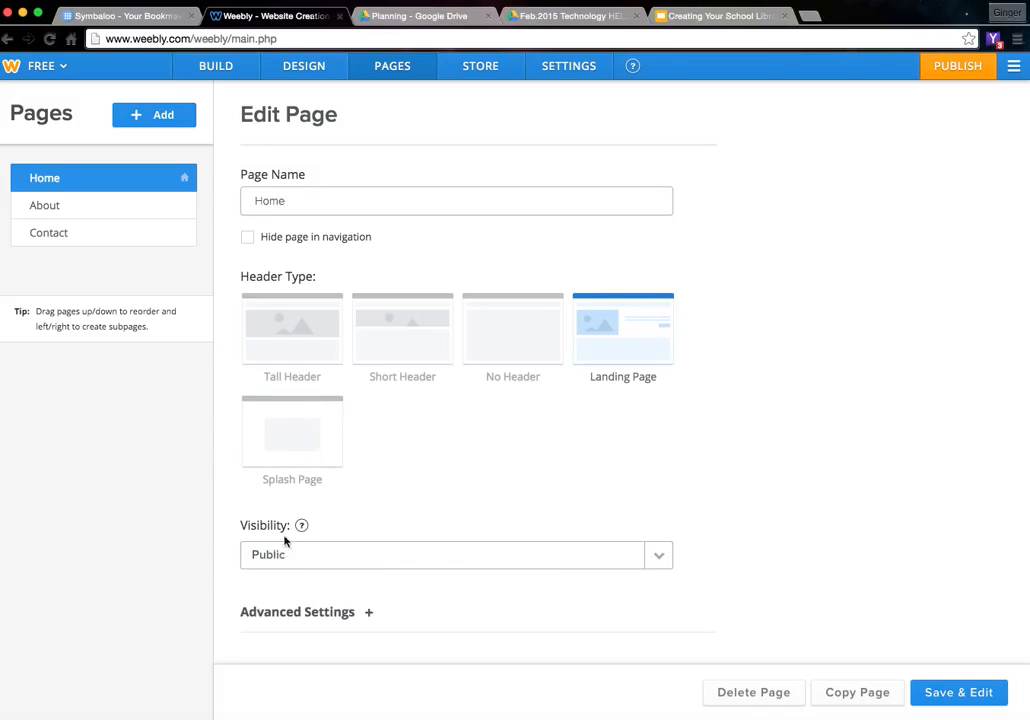
pyautogui.click(652, 556)
pyautogui.click(482, 68)
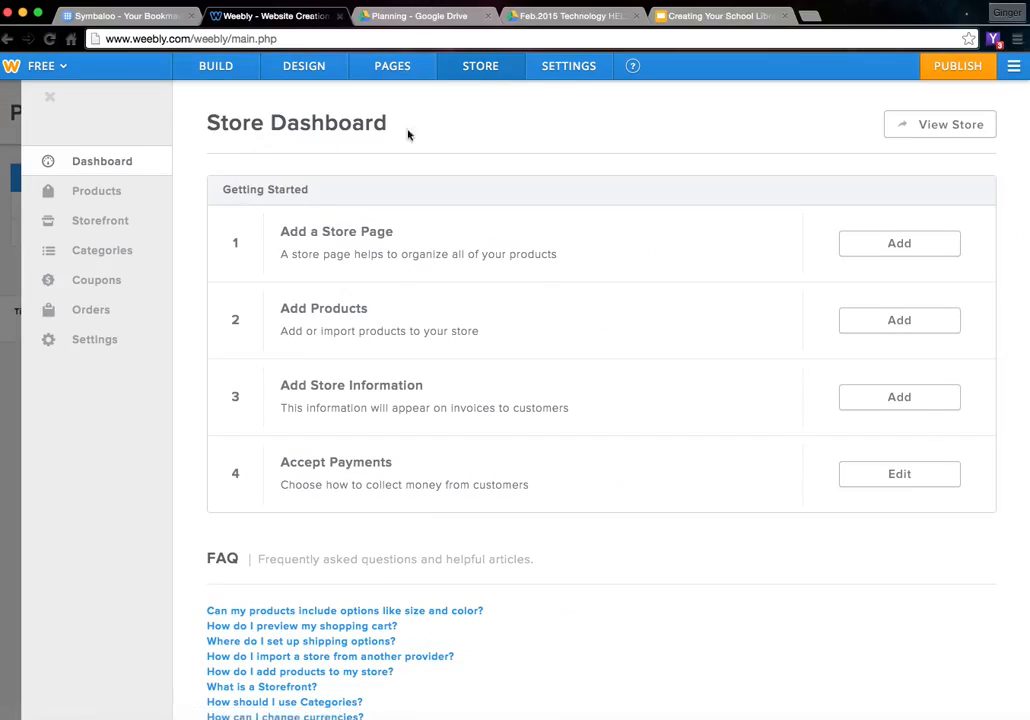
# Look through the general site settings, from the site address and title to site formatting and un-publishing
pyautogui.click(577, 69)
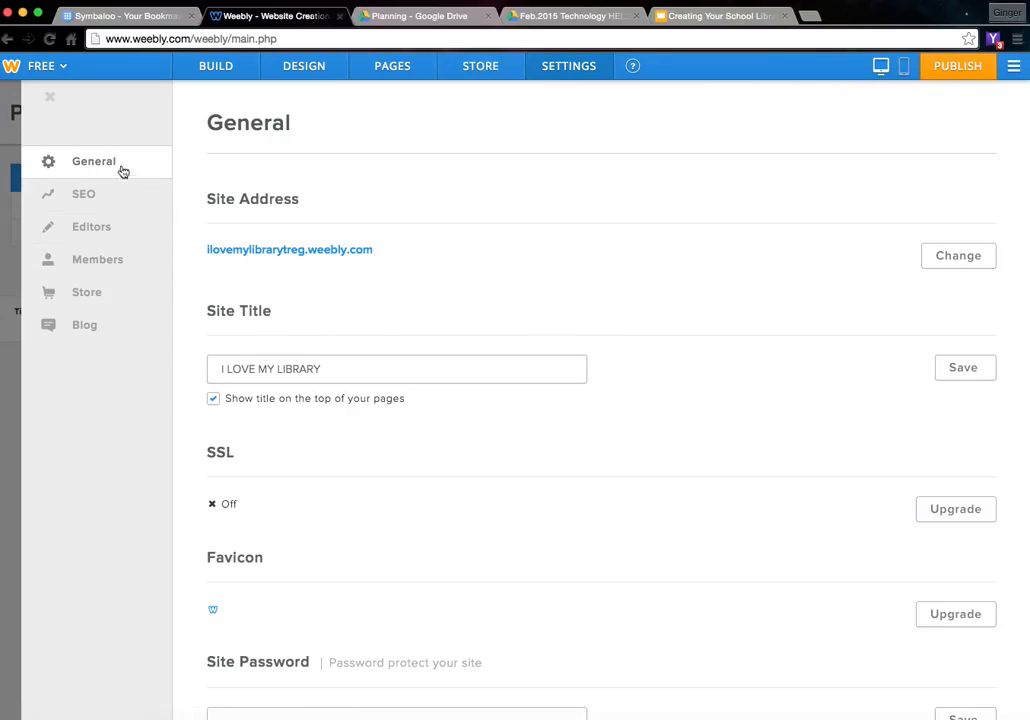
pyautogui.scroll(-10, 300, 415)
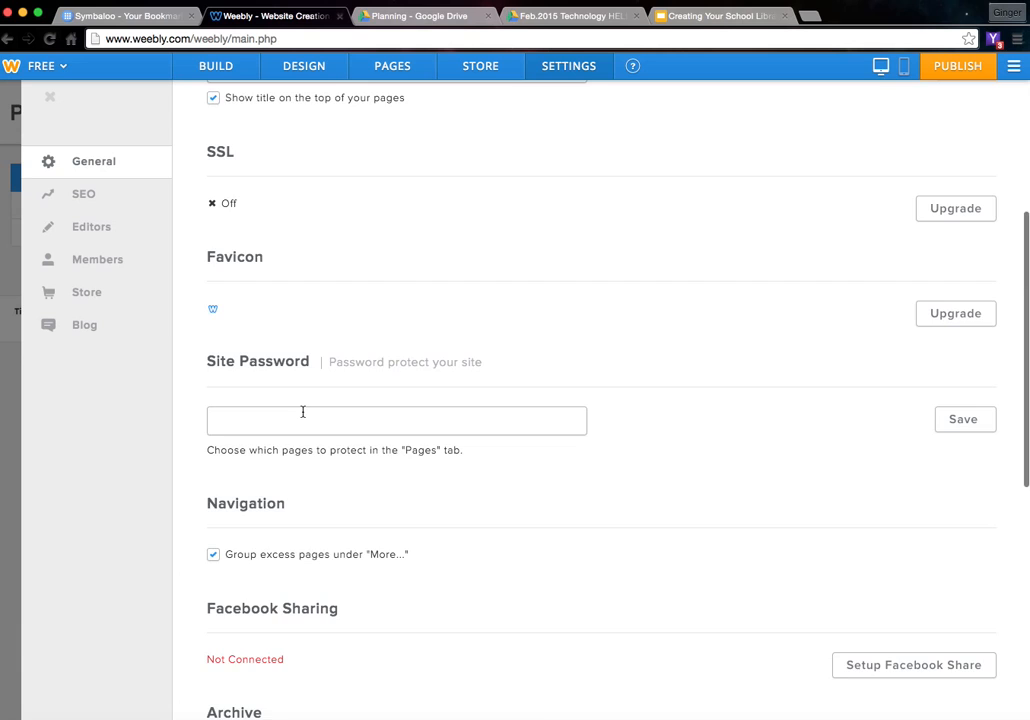
pyautogui.scroll(-5, 303, 416)
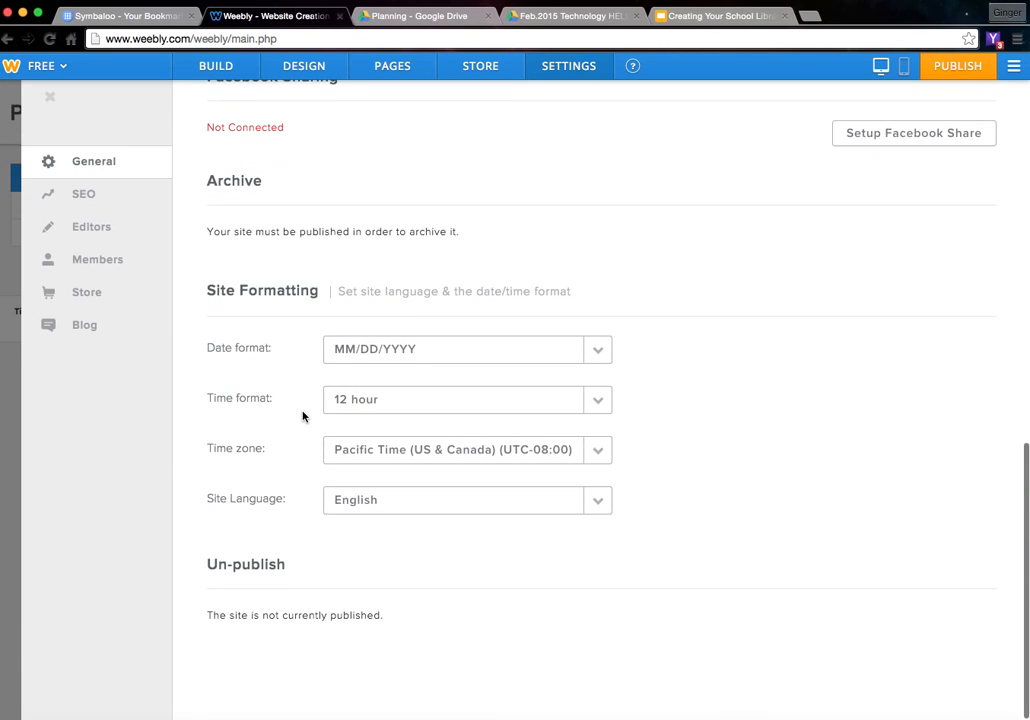
pyautogui.scroll(15, 303, 416)
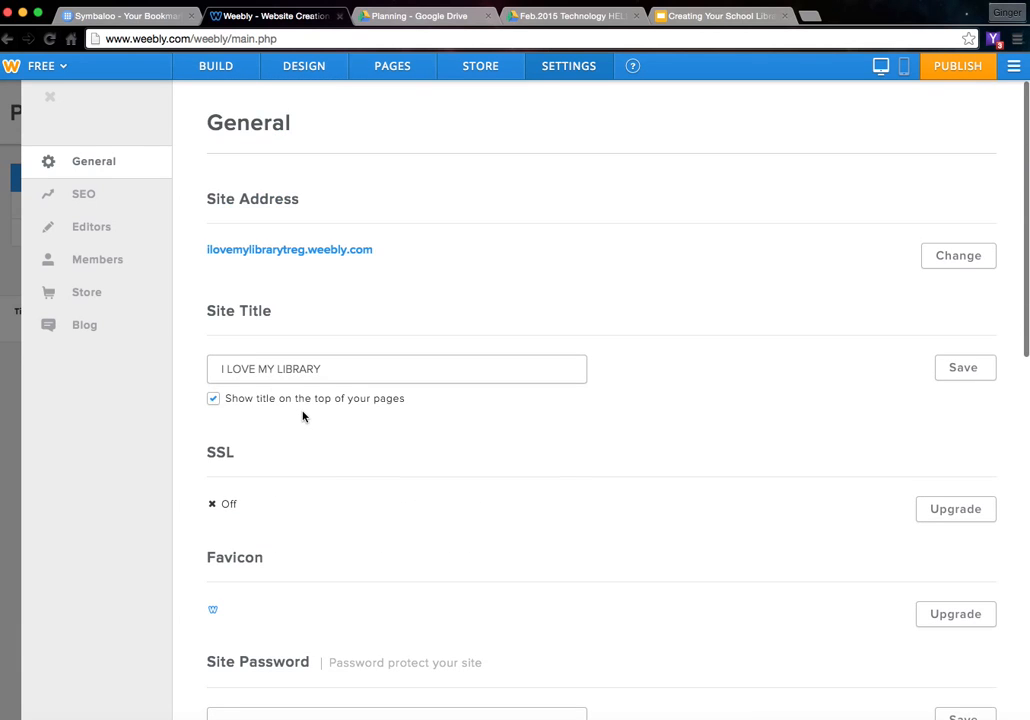
# Leave the site settings for the page editor and go to the account's My Sites overview
pyautogui.click(216, 65)
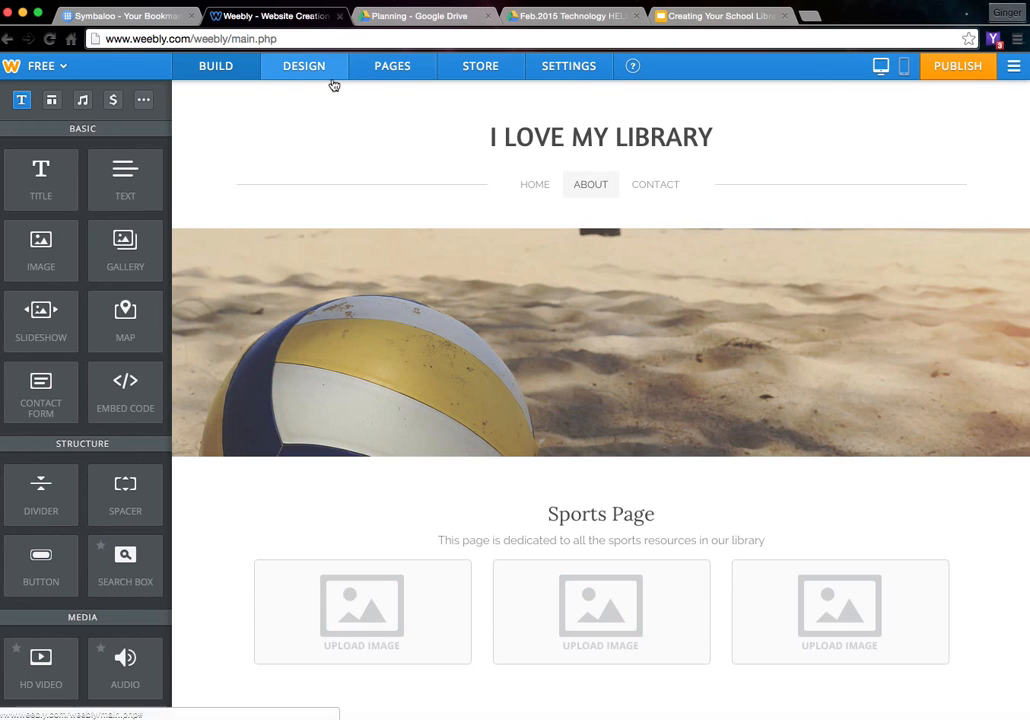
pyautogui.click(1013, 68)
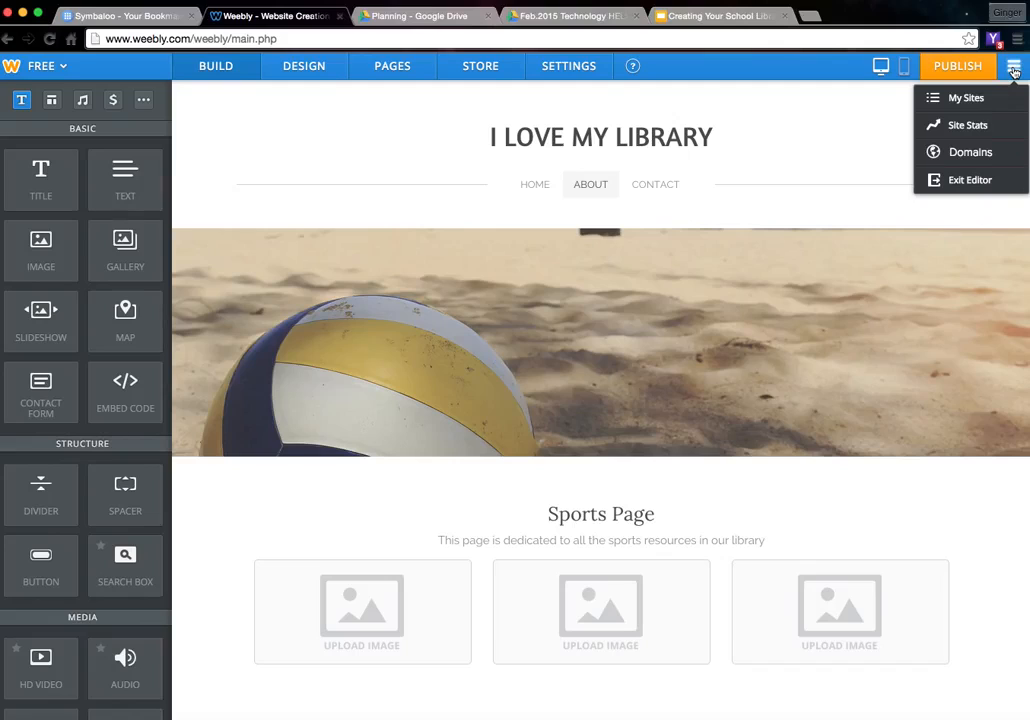
pyautogui.click(958, 106)
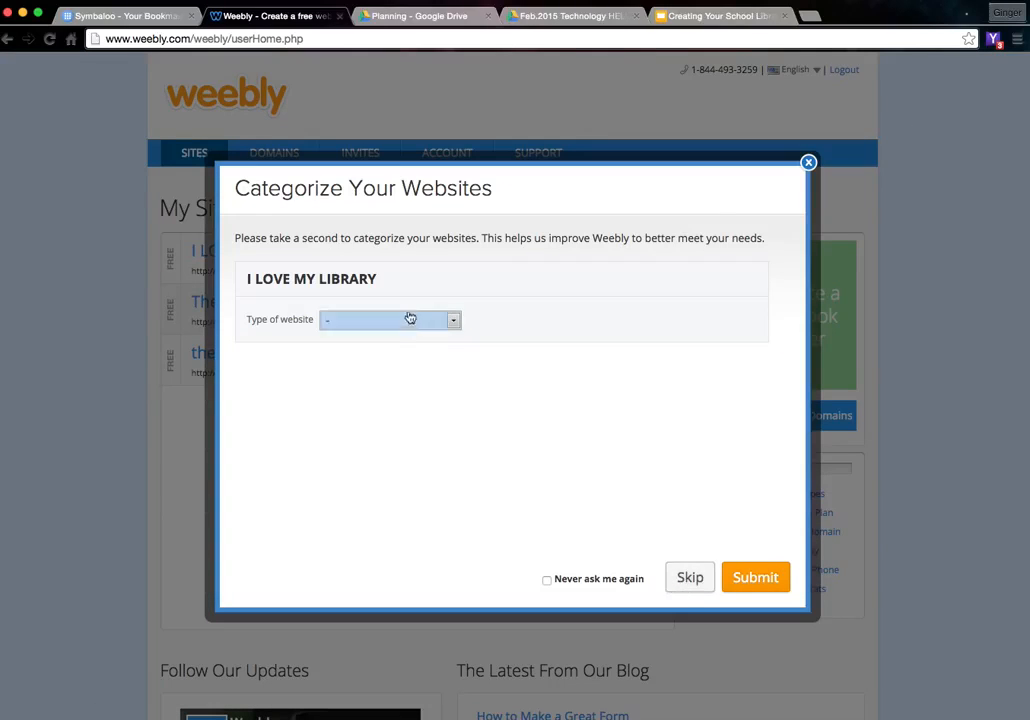
# Review the website type choices for I LOVE MY LIBRARY and skip categorizing the site
pyautogui.click(454, 325)
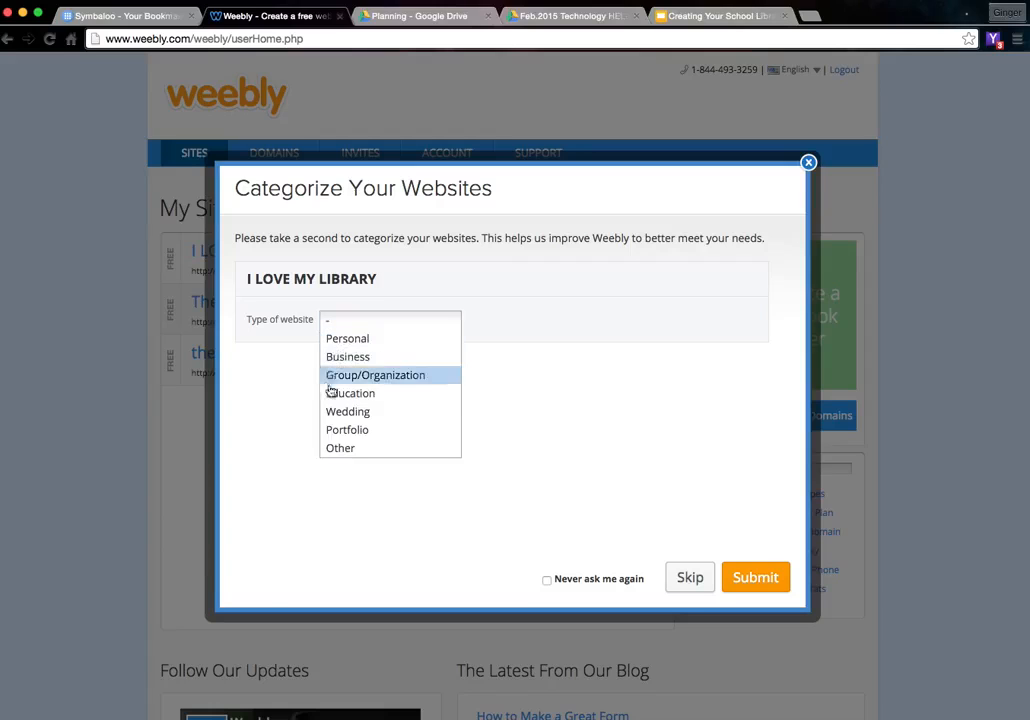
pyautogui.scroll(-4, 340, 392)
pyautogui.scroll(4, 350, 393)
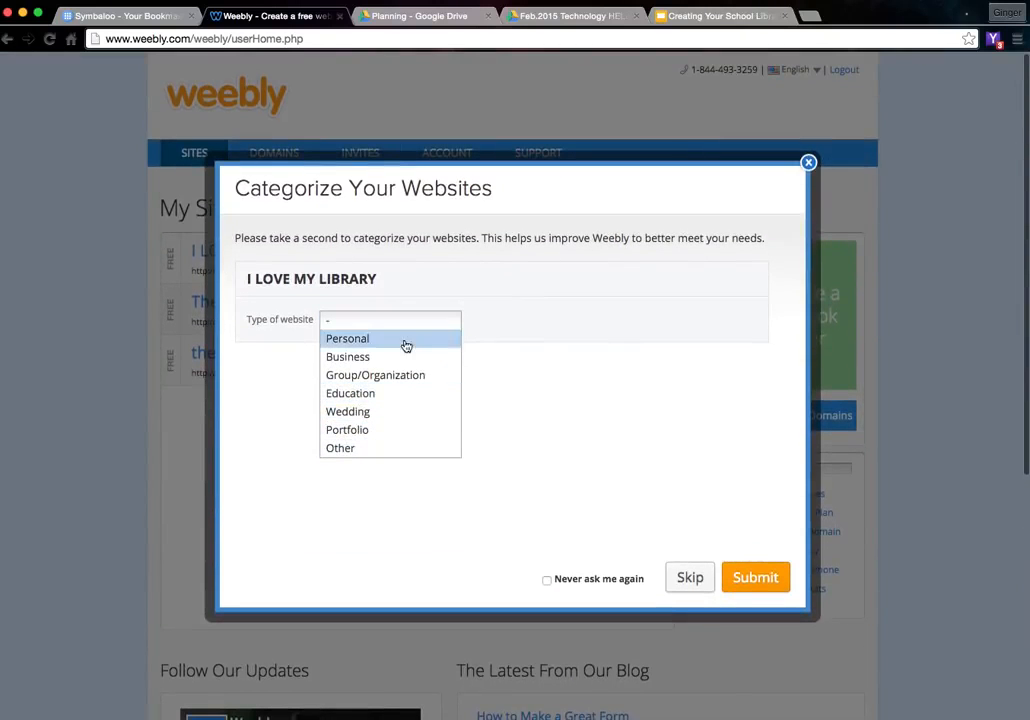
pyautogui.click(681, 586)
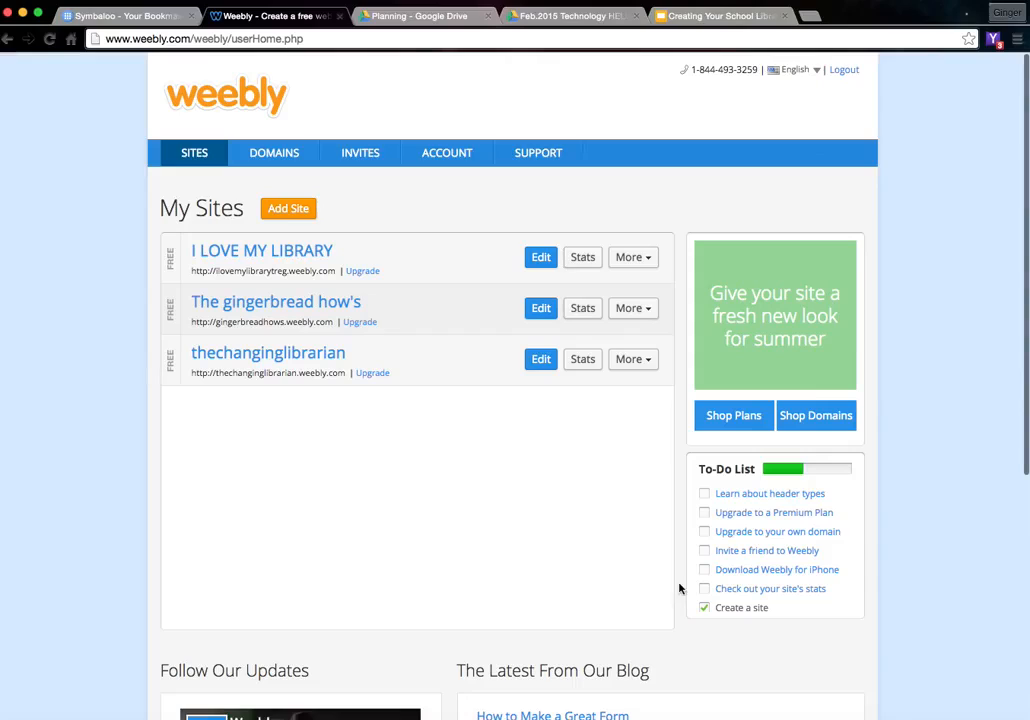